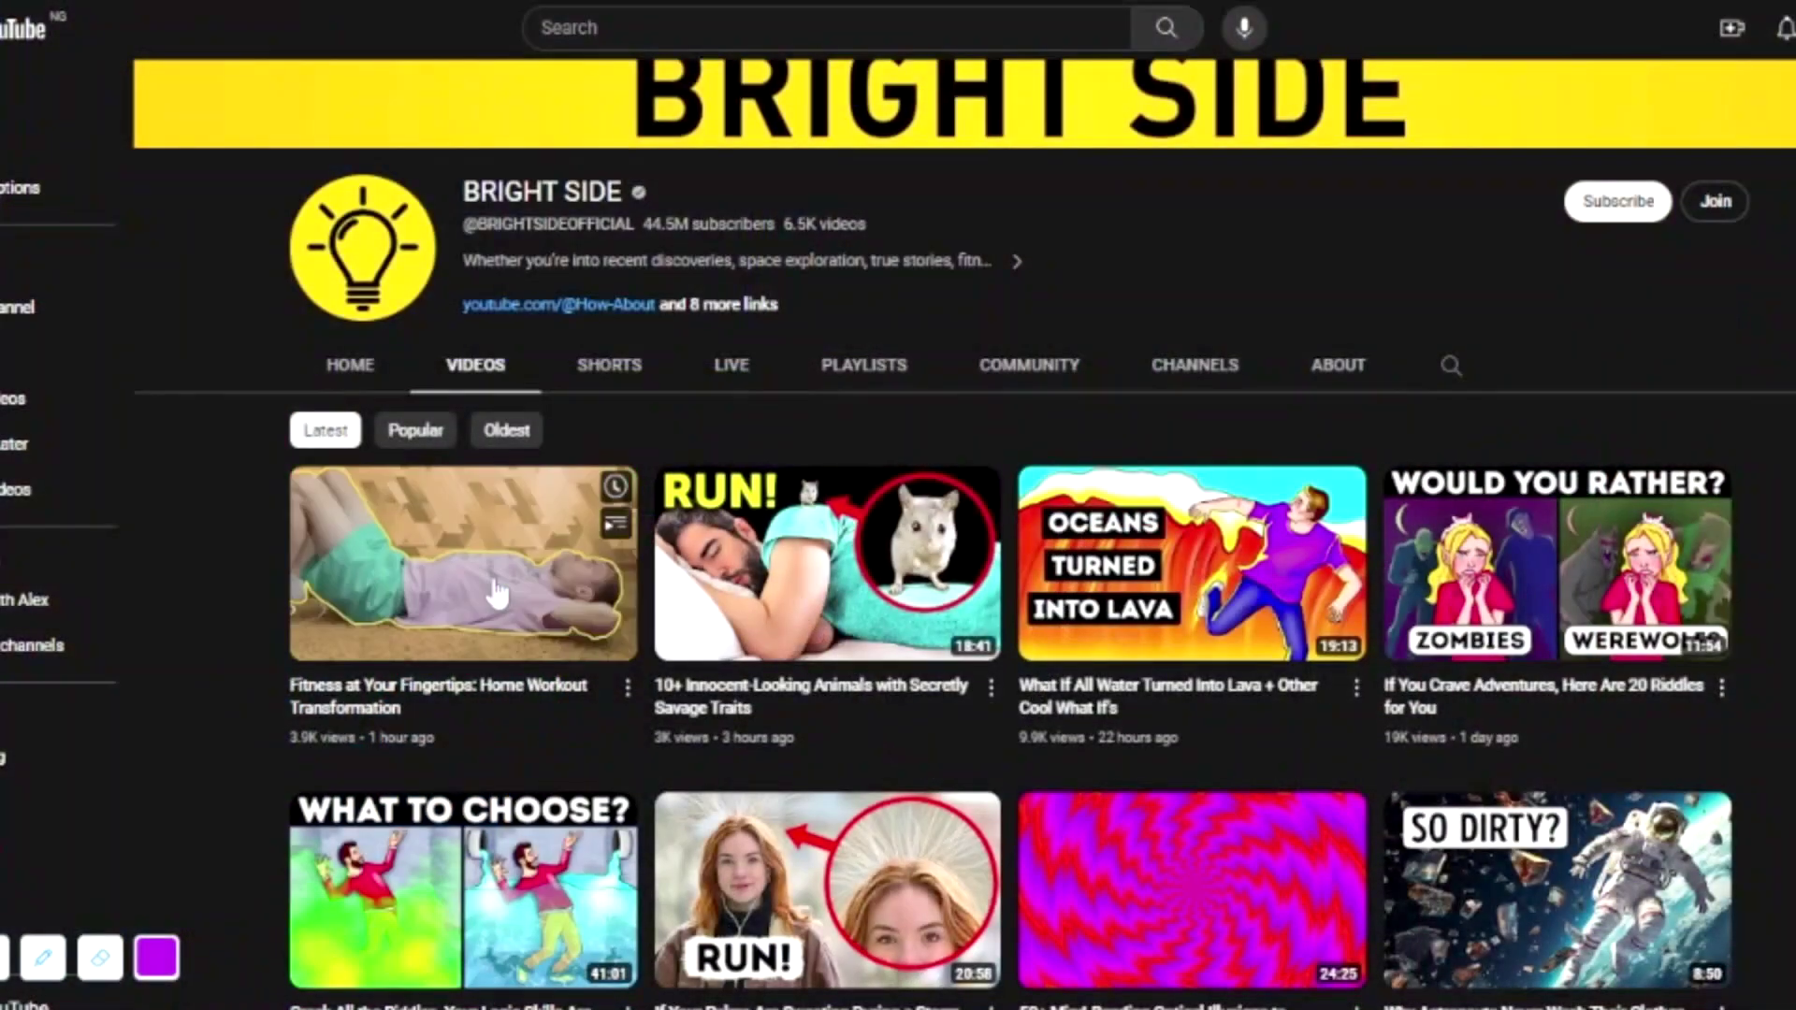
{"action": "scroll", "coordinate": [615, 667], "scroll_direction": "down", "scroll_amount": 15}
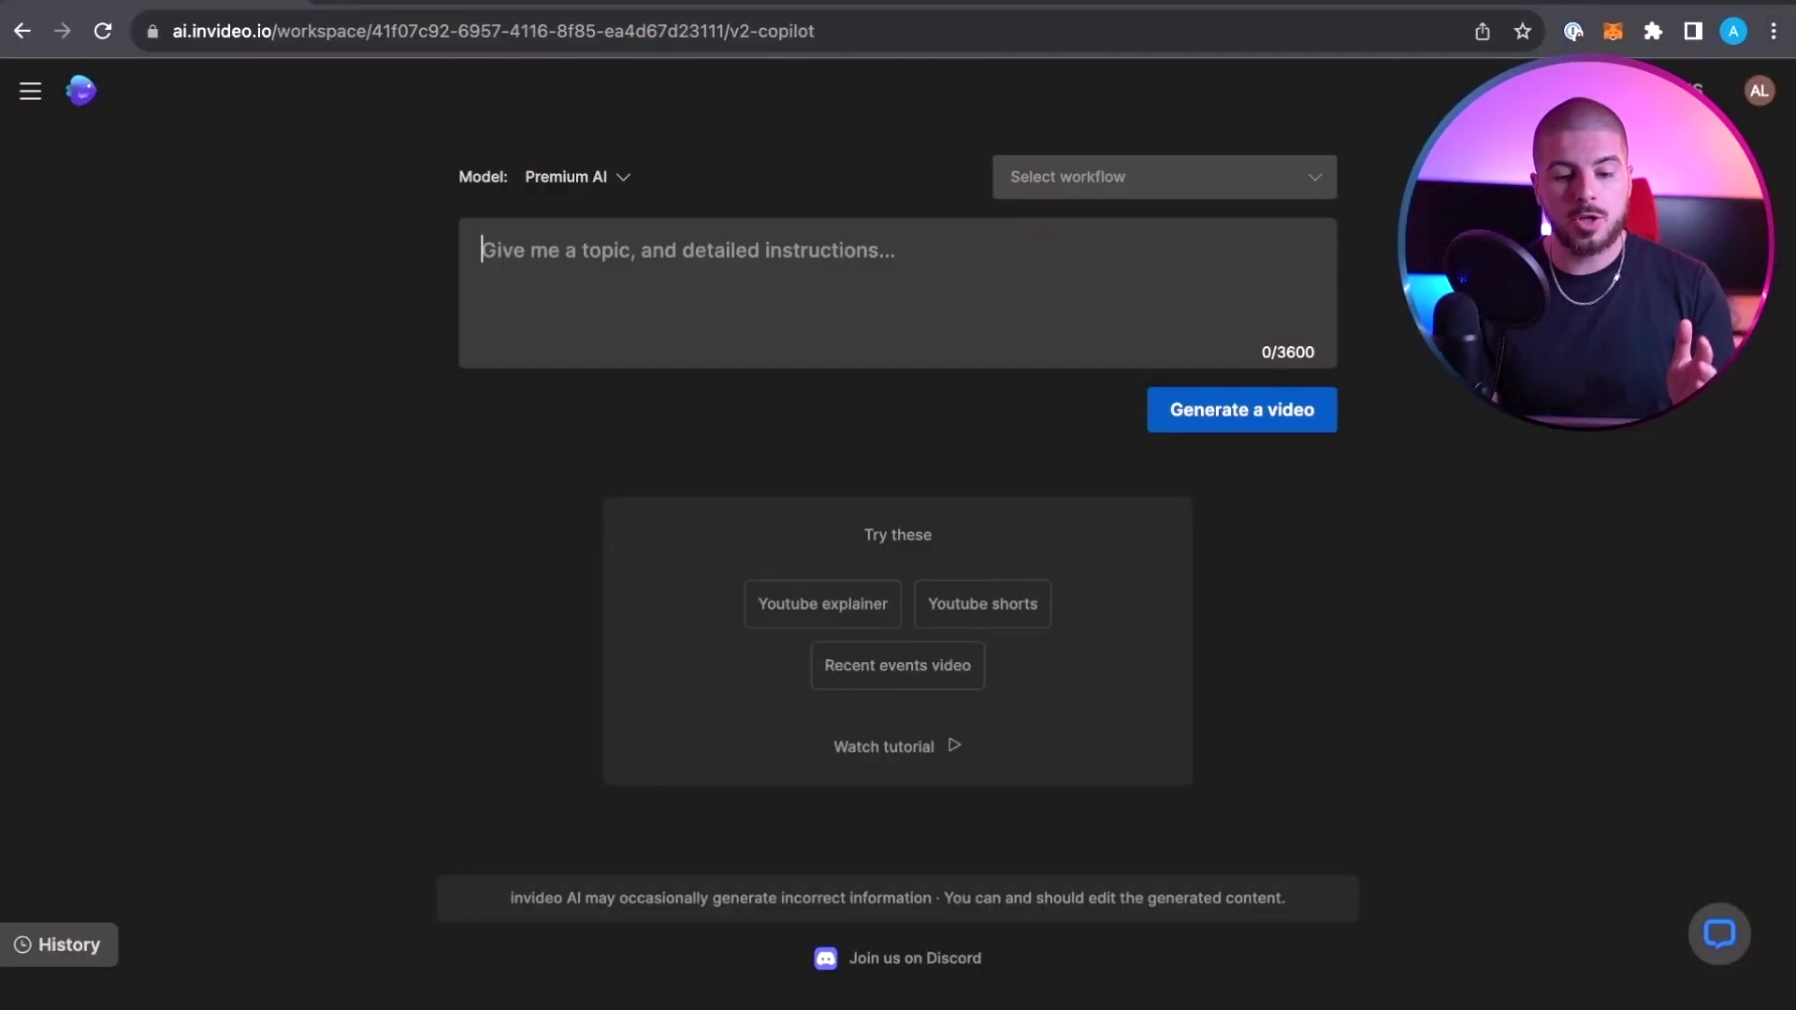
Step: In invideo AI, start a Youtube shorts prompt with the topic "create me a youtube short about the oldest train station in the world"
{"action": "key", "text": "ctrl+super+f"}
{"action": "left_click", "coordinate": [1054, 132]}
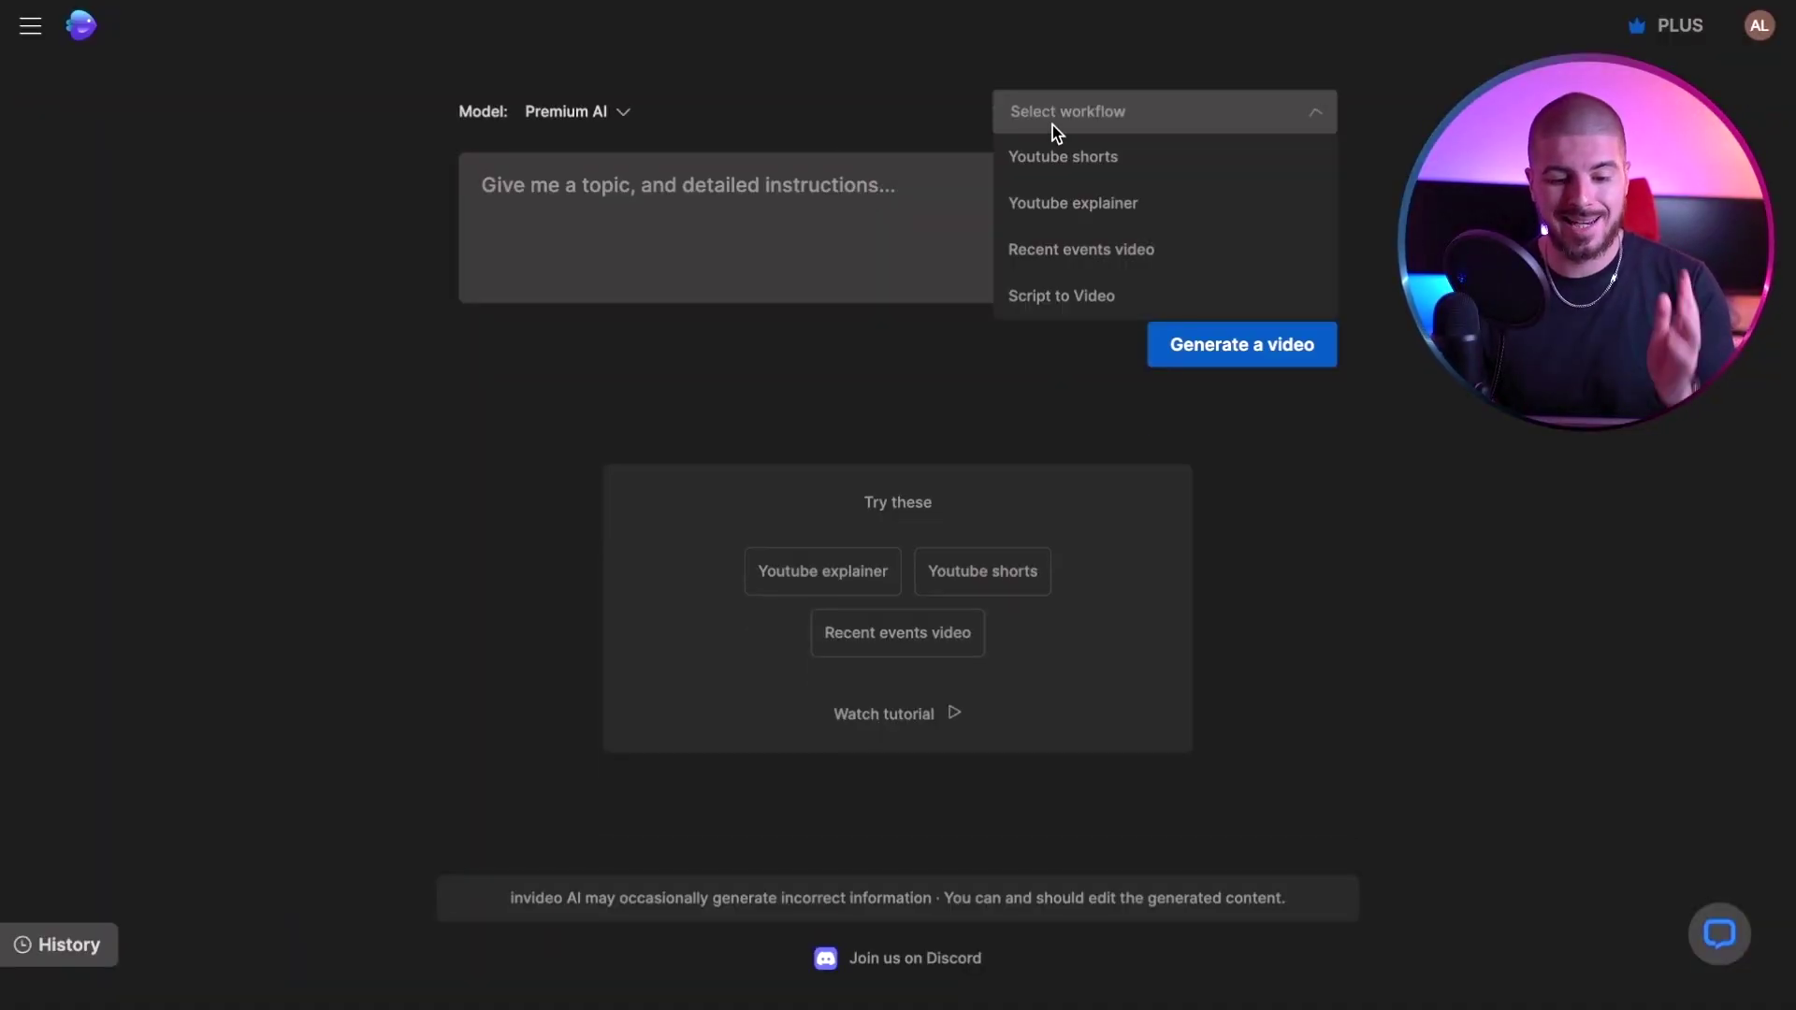
{"action": "left_click", "coordinate": [1042, 159]}
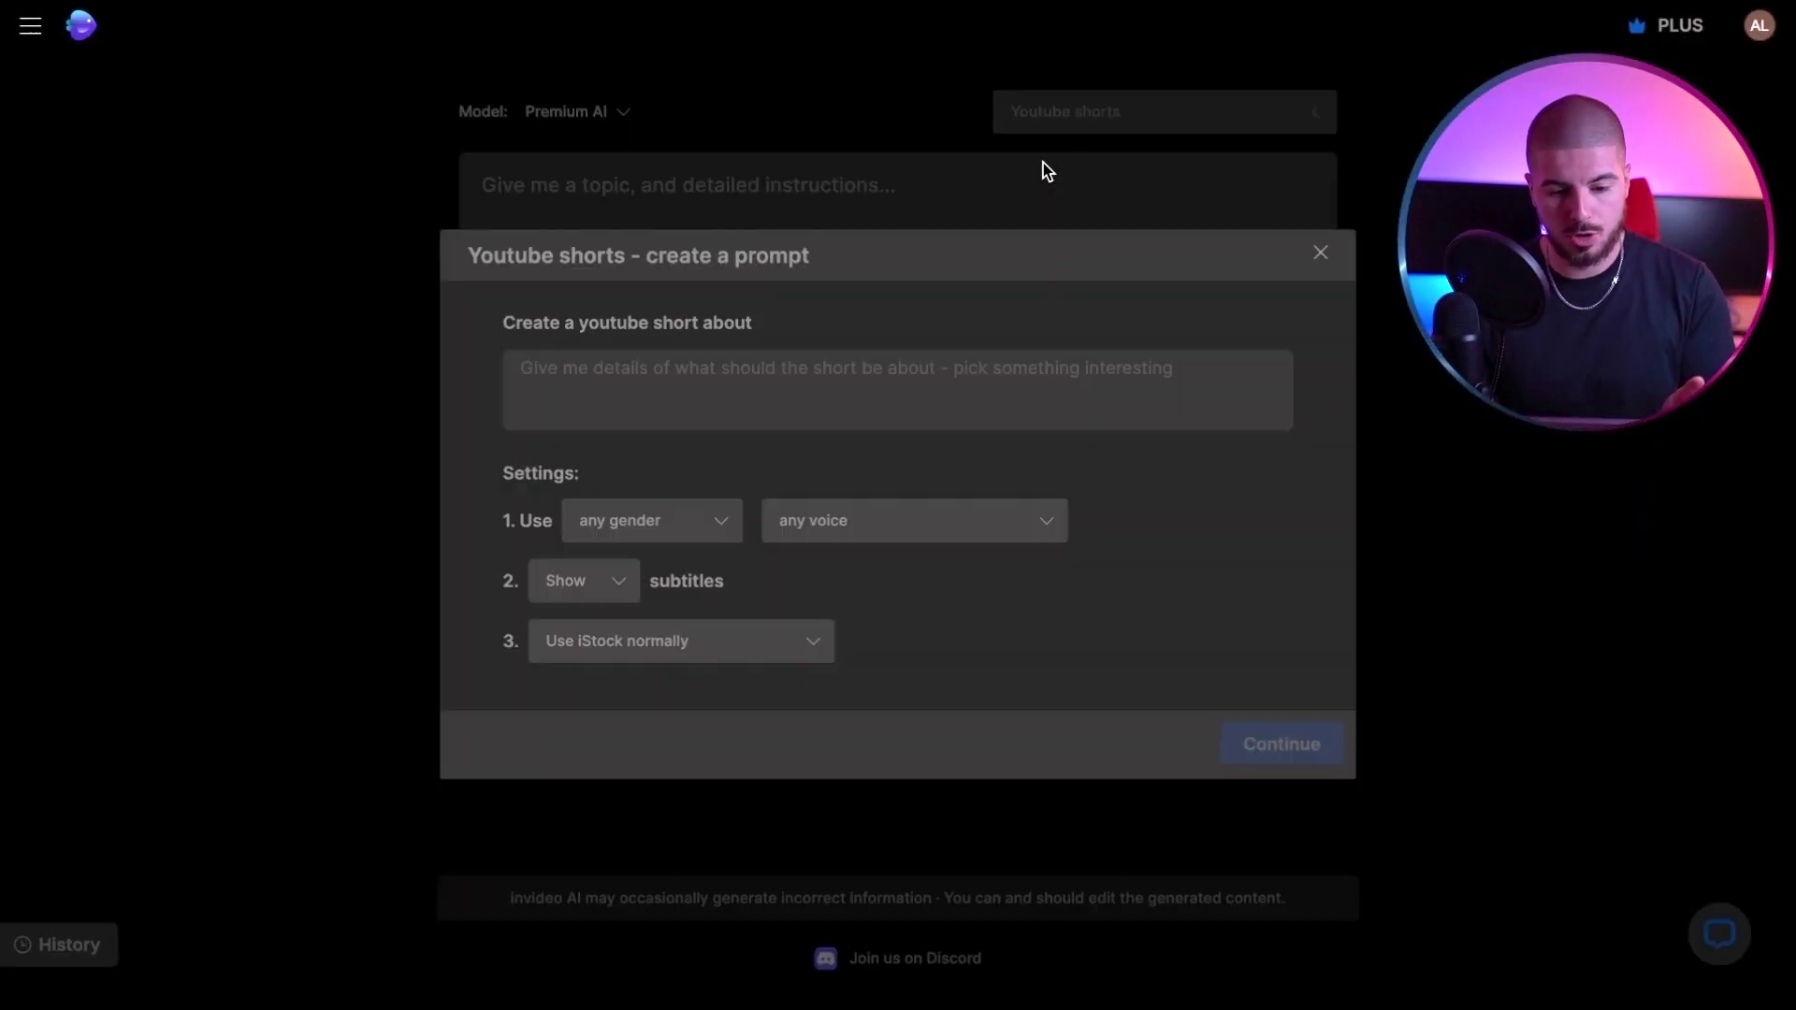
{"action": "type", "text": "c"}
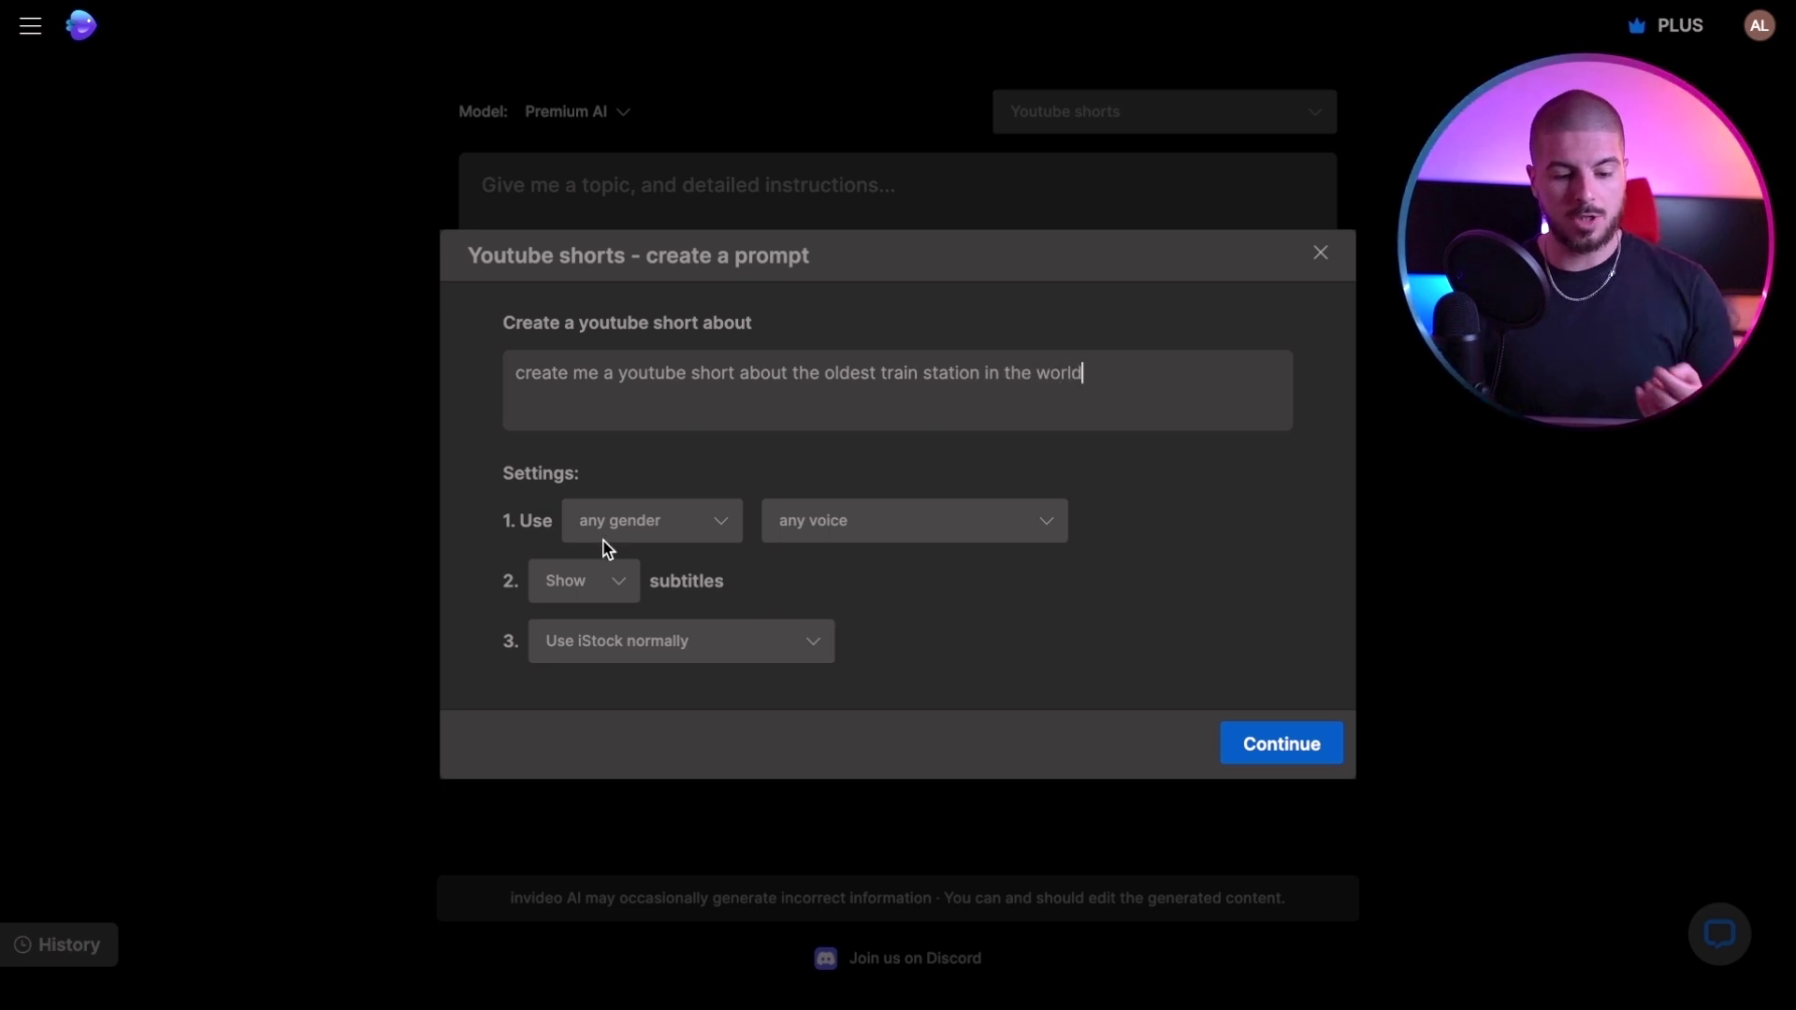
Step: Set the short's narrator to a male with an old husky British voice
{"action": "left_click", "coordinate": [617, 521]}
{"action": "left_click", "coordinate": [621, 610]}
{"action": "left_click", "coordinate": [822, 520]}
{"action": "scroll", "coordinate": [951, 717], "scroll_direction": "down", "scroll_amount": 5}
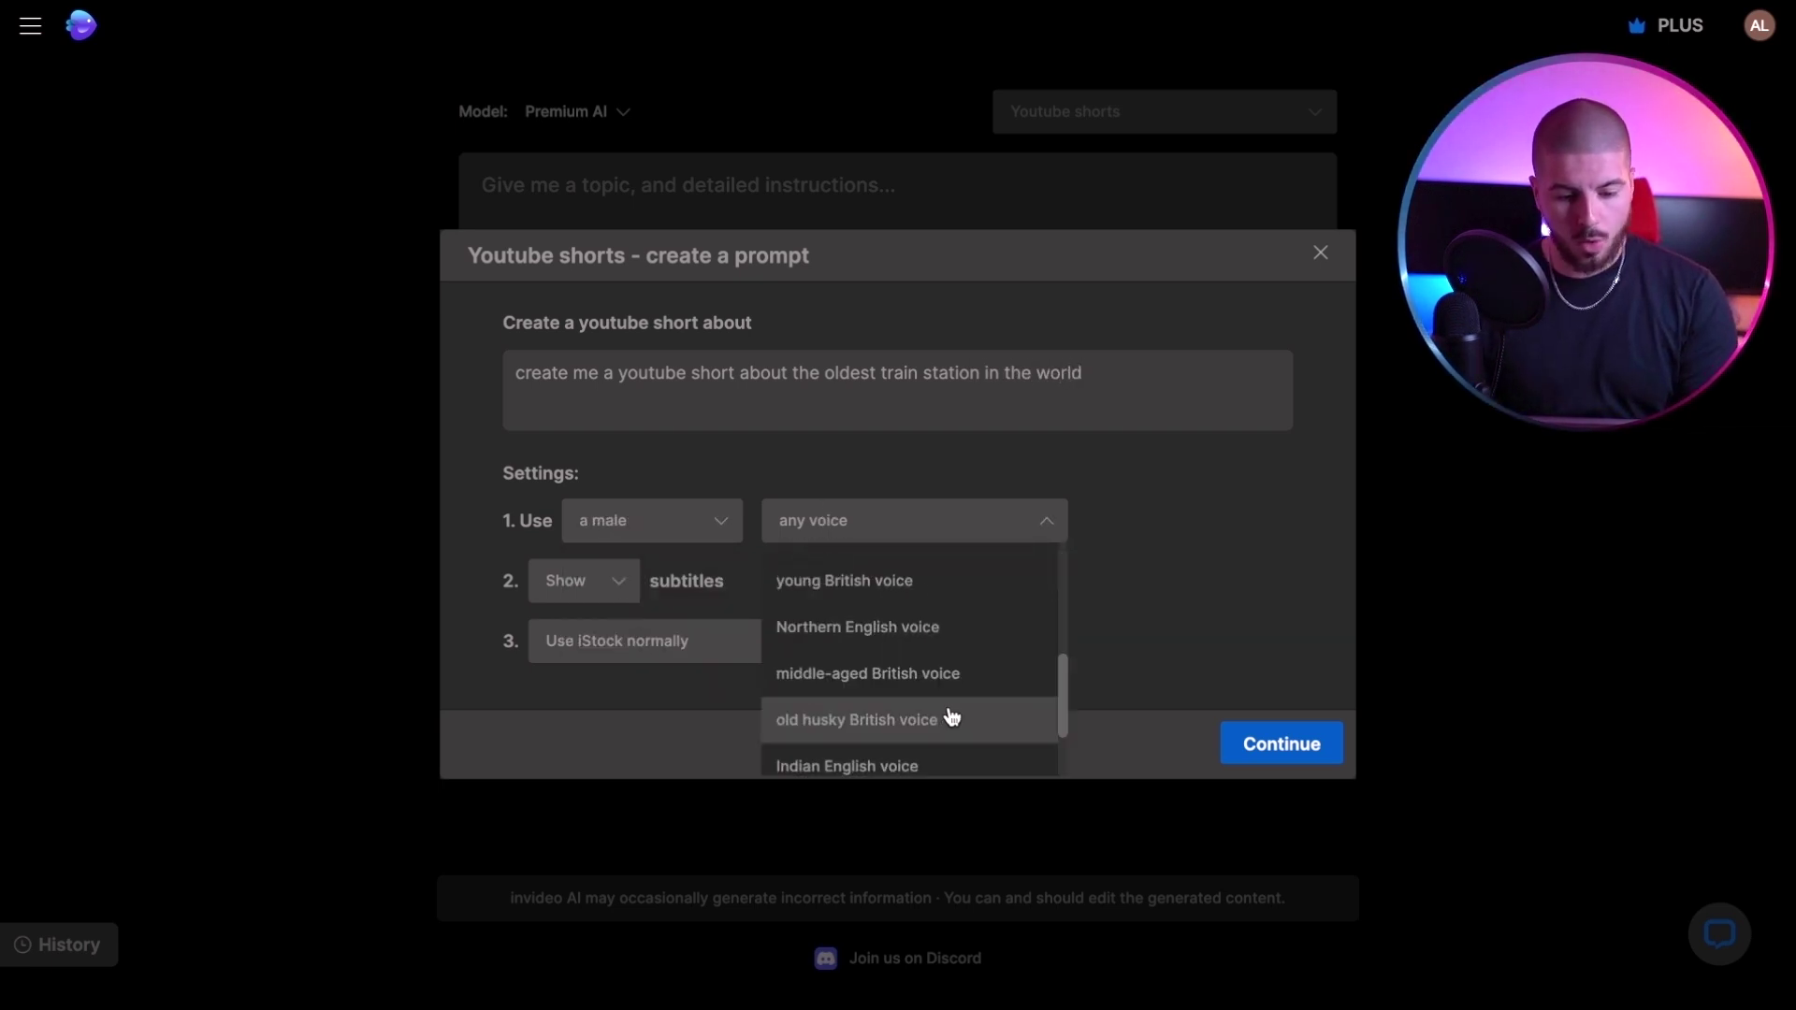
{"action": "left_click", "coordinate": [946, 716]}
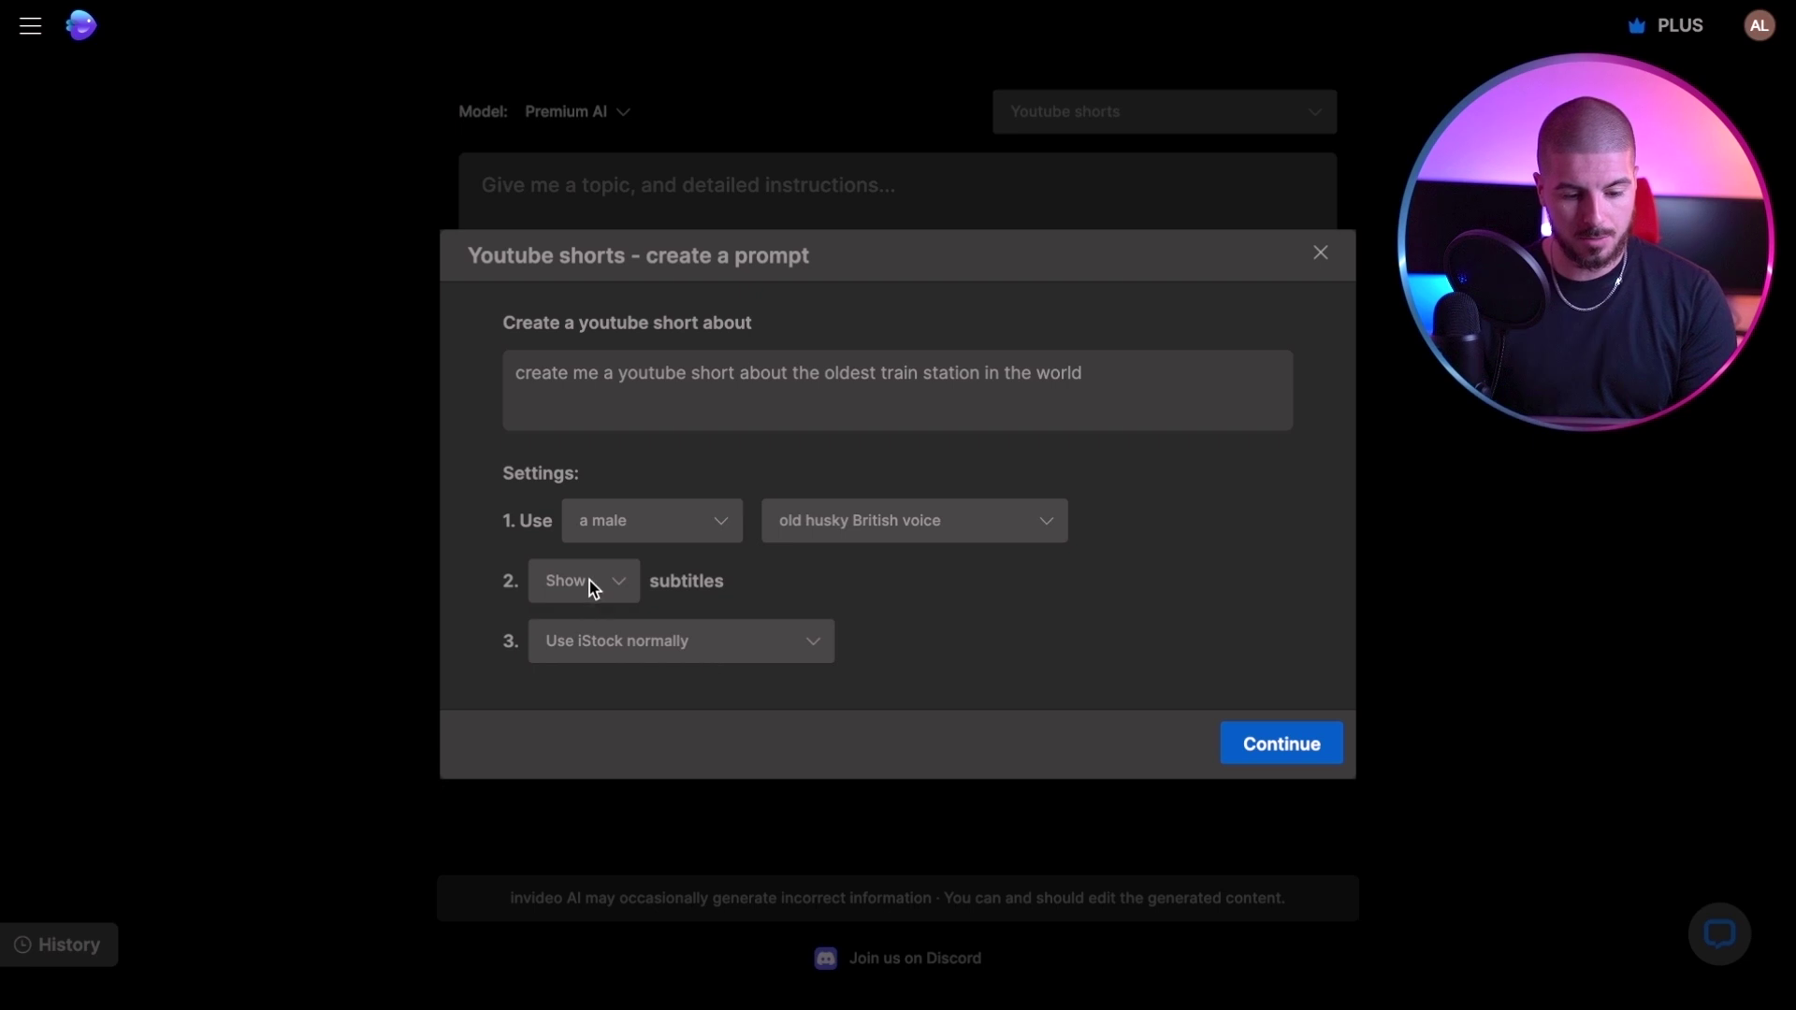
Step: Keep subtitles set to Show and generate the video from the completed prompt
{"action": "left_click", "coordinate": [588, 580]}
{"action": "left_click", "coordinate": [591, 640]}
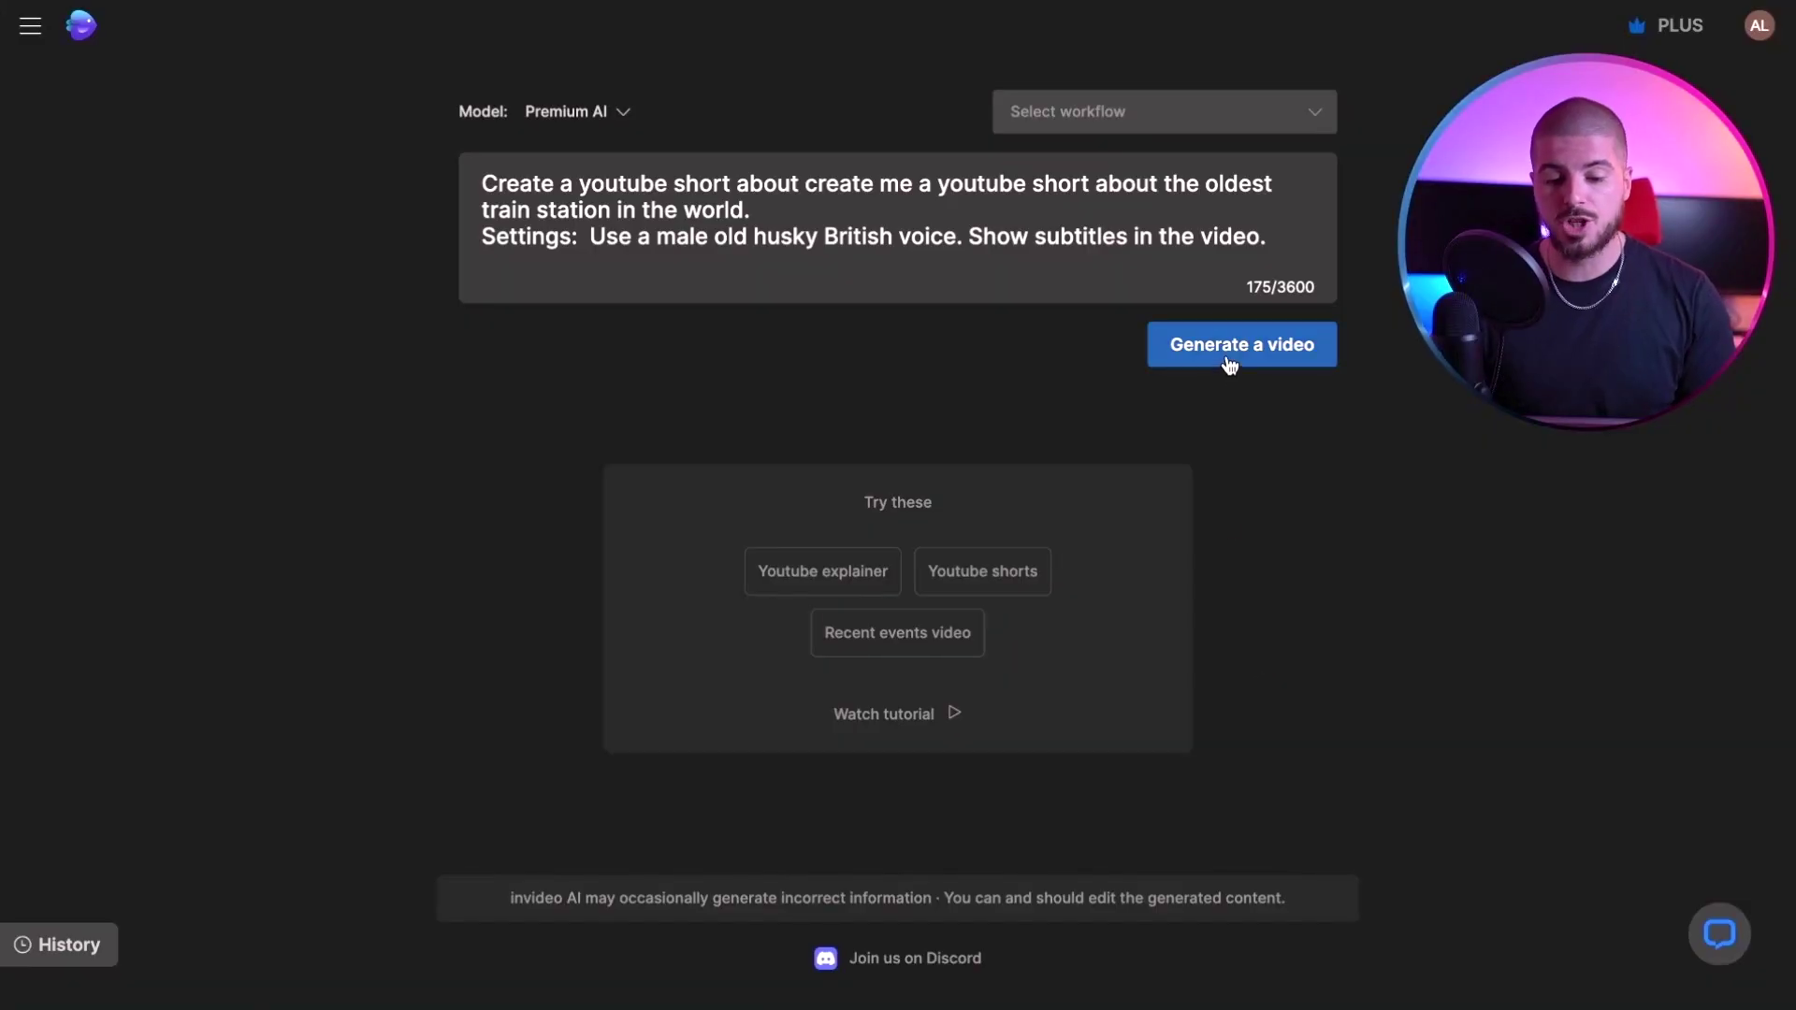
{"action": "left_click", "coordinate": [1229, 364]}
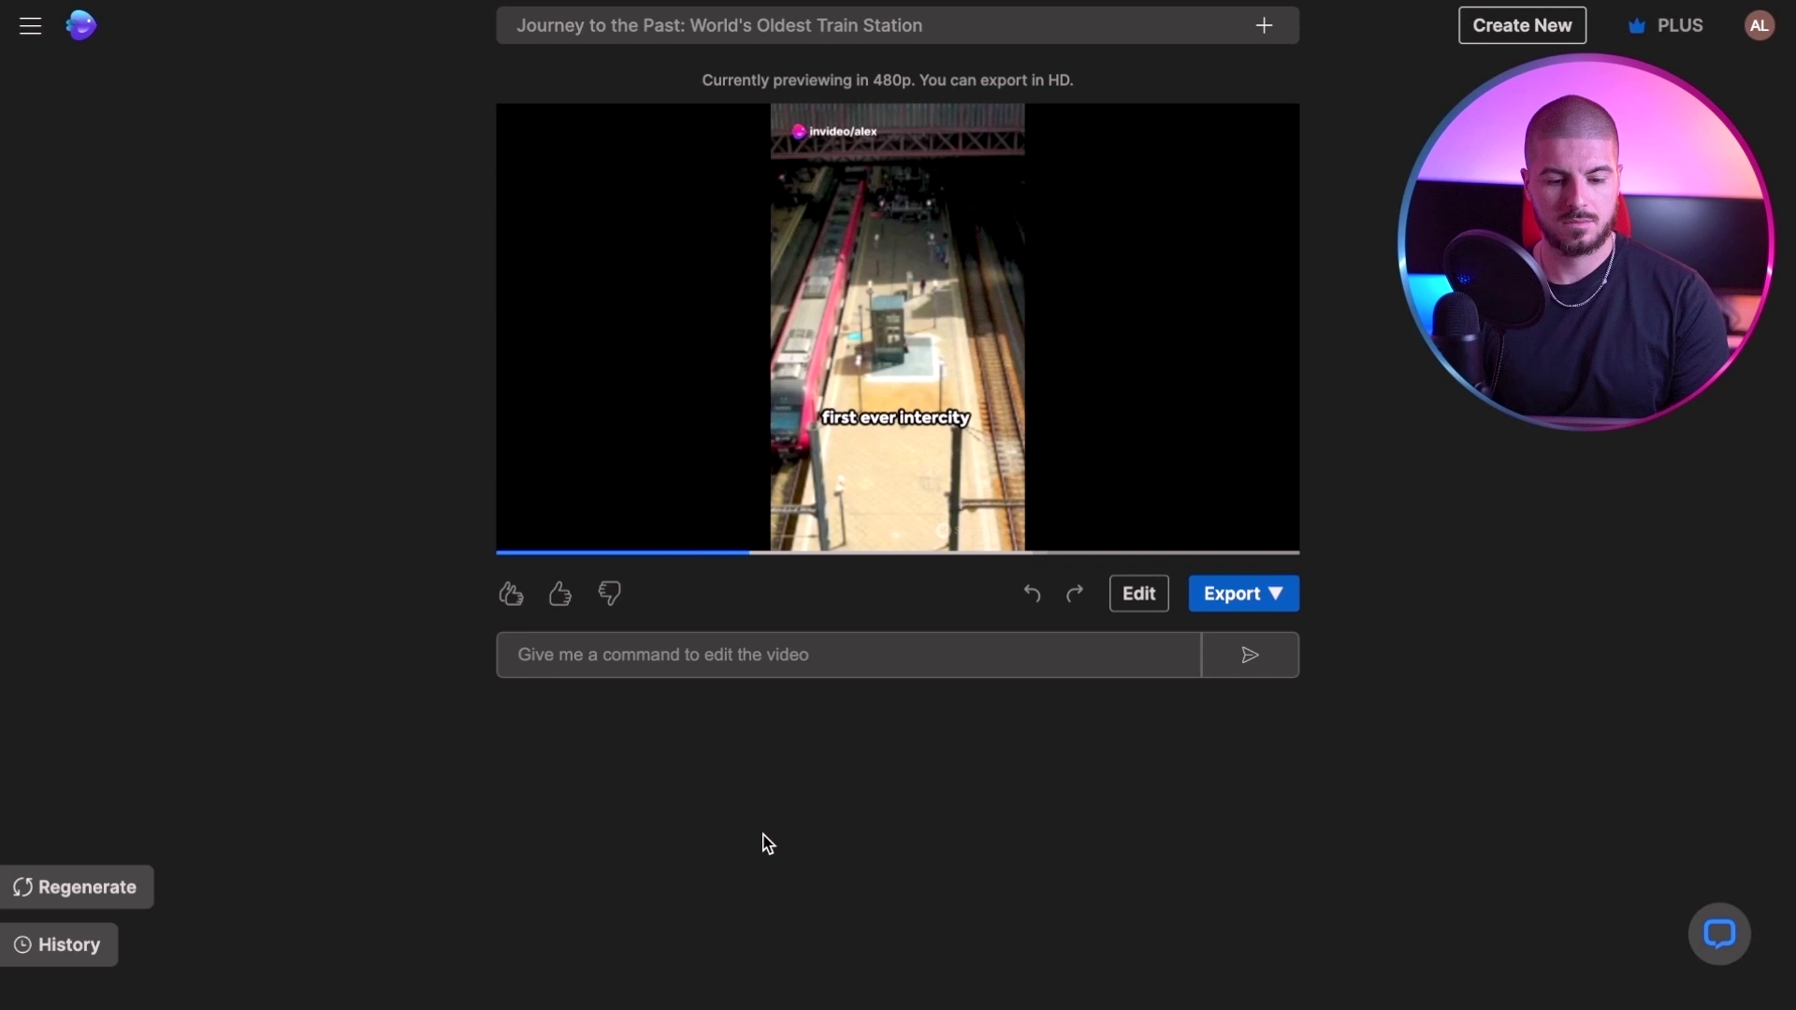
Step: Examine the generated short, its script and the stock media clips available for replacement
{"action": "mouse_move", "coordinate": [783, 452]}
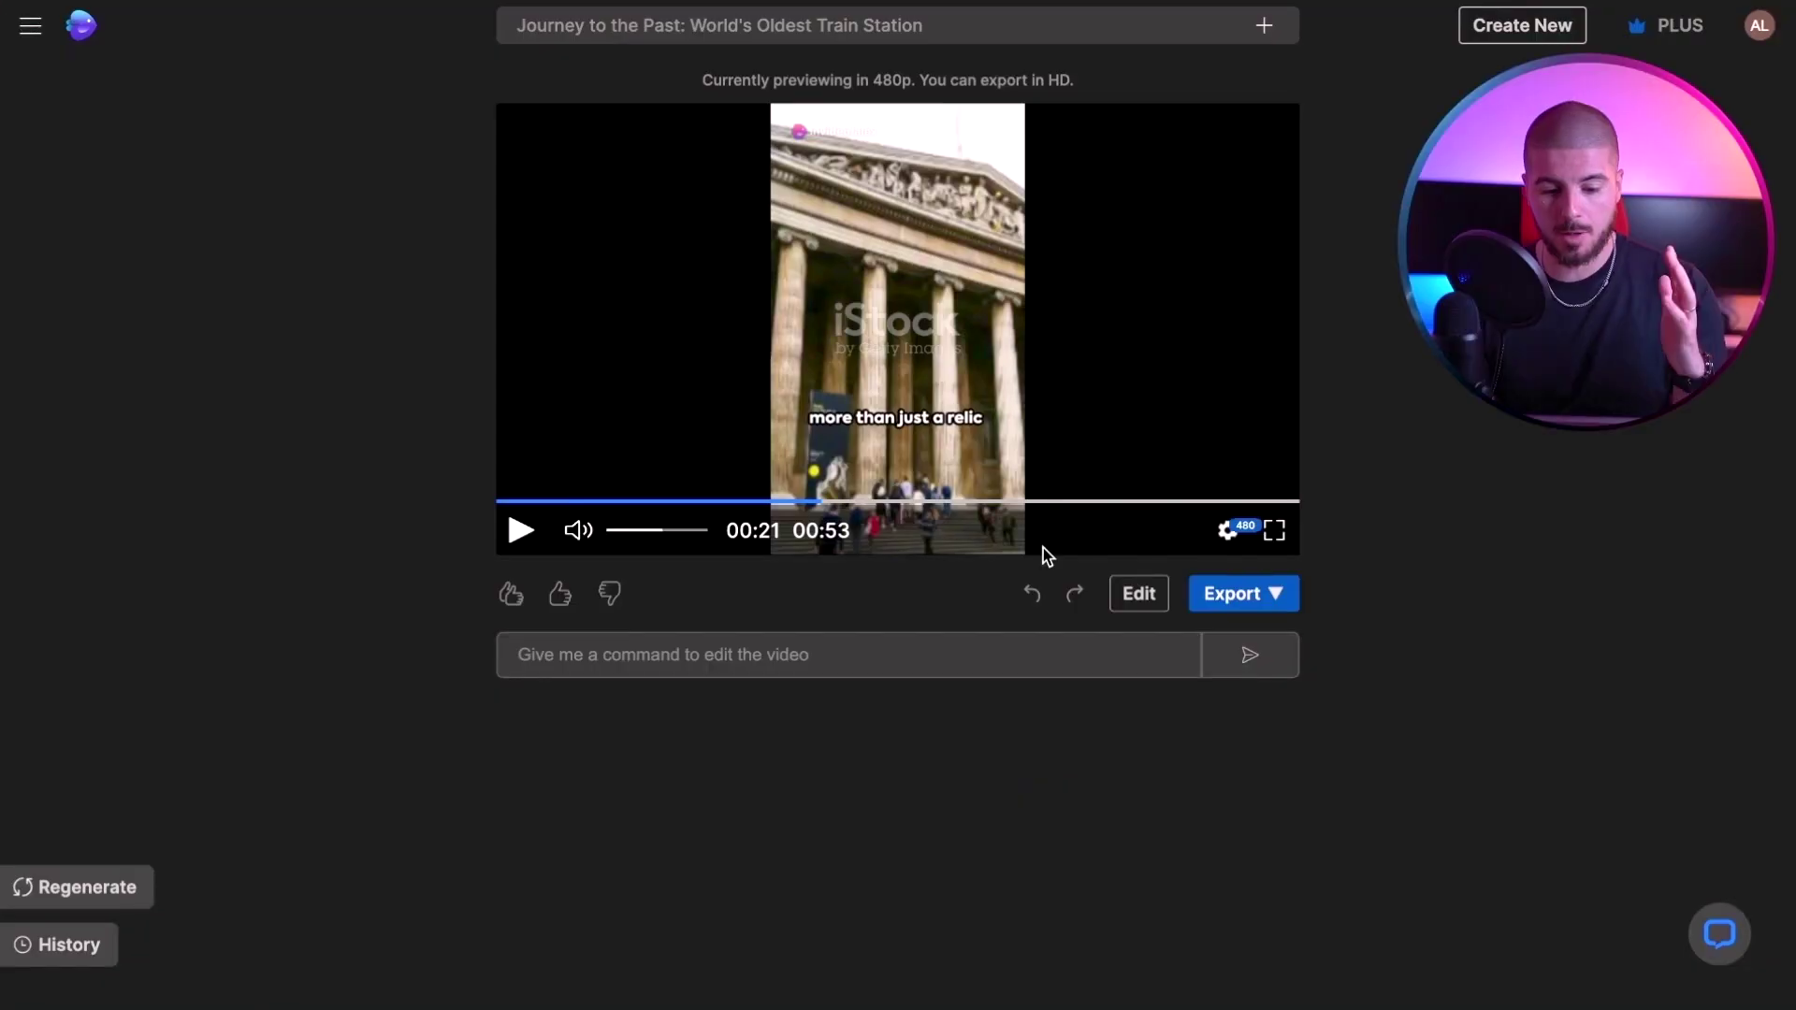
{"action": "left_click", "coordinate": [1139, 595]}
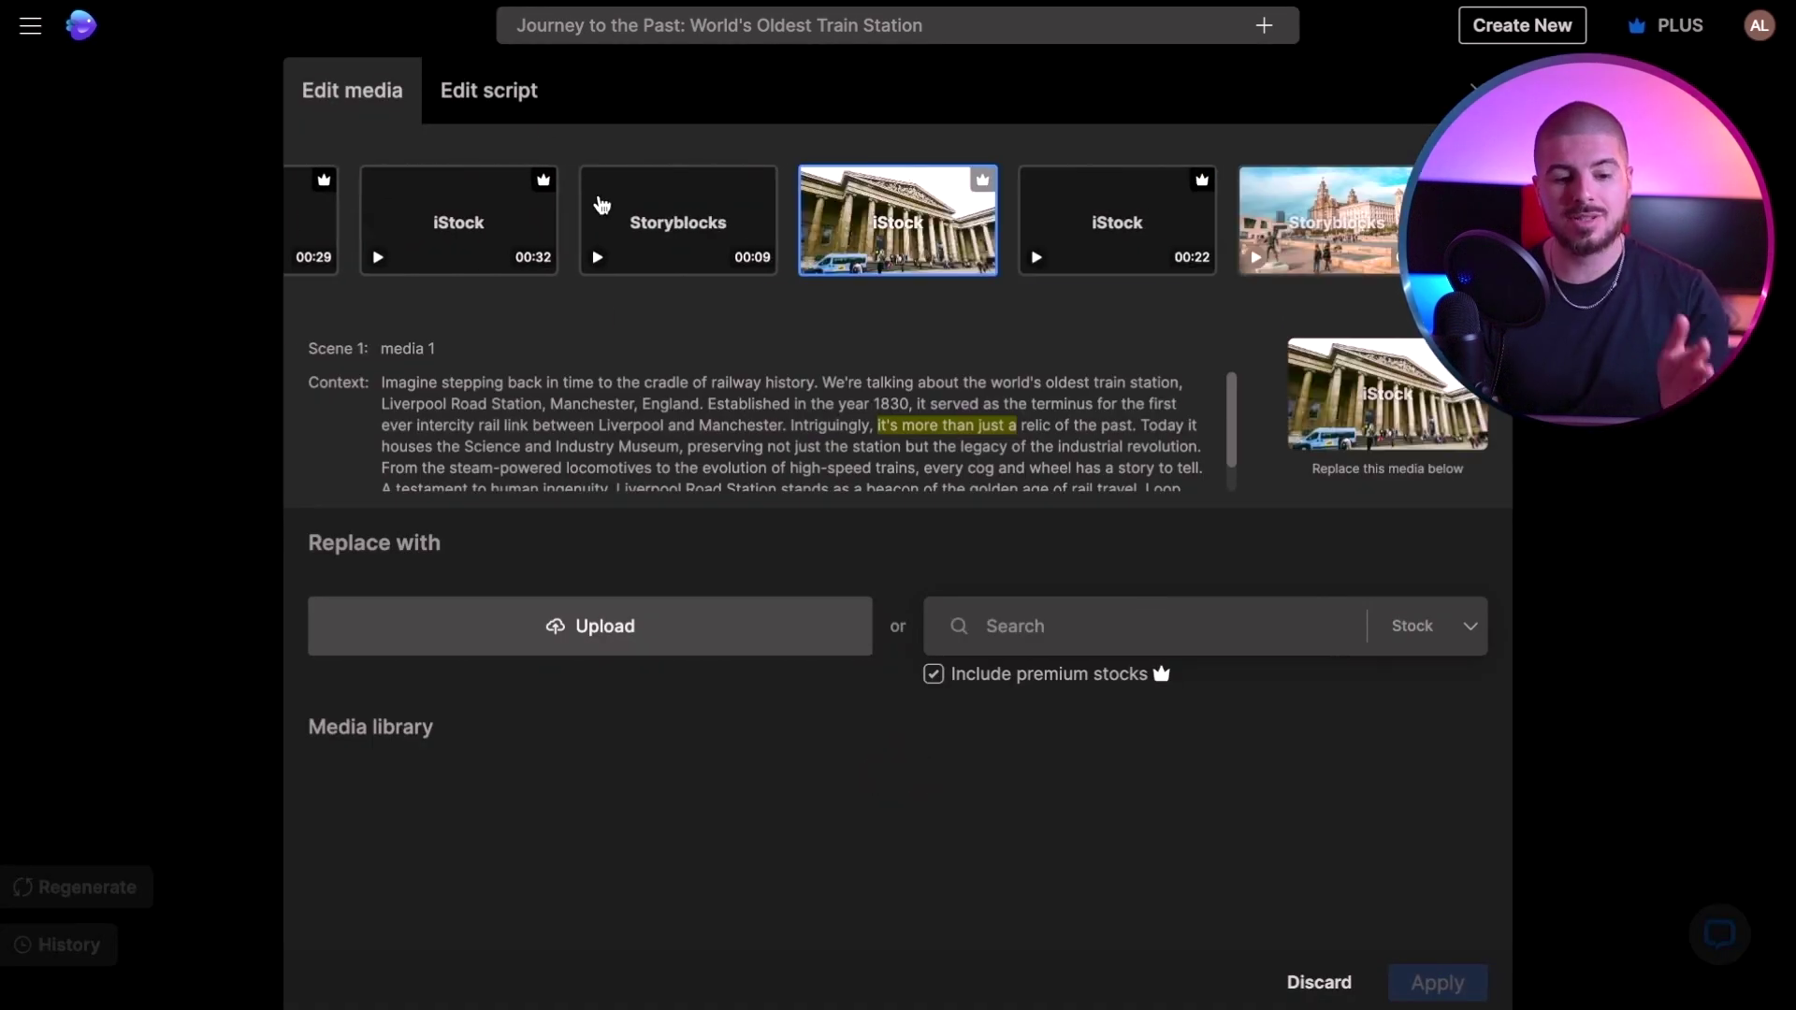
{"action": "left_click", "coordinate": [514, 94]}
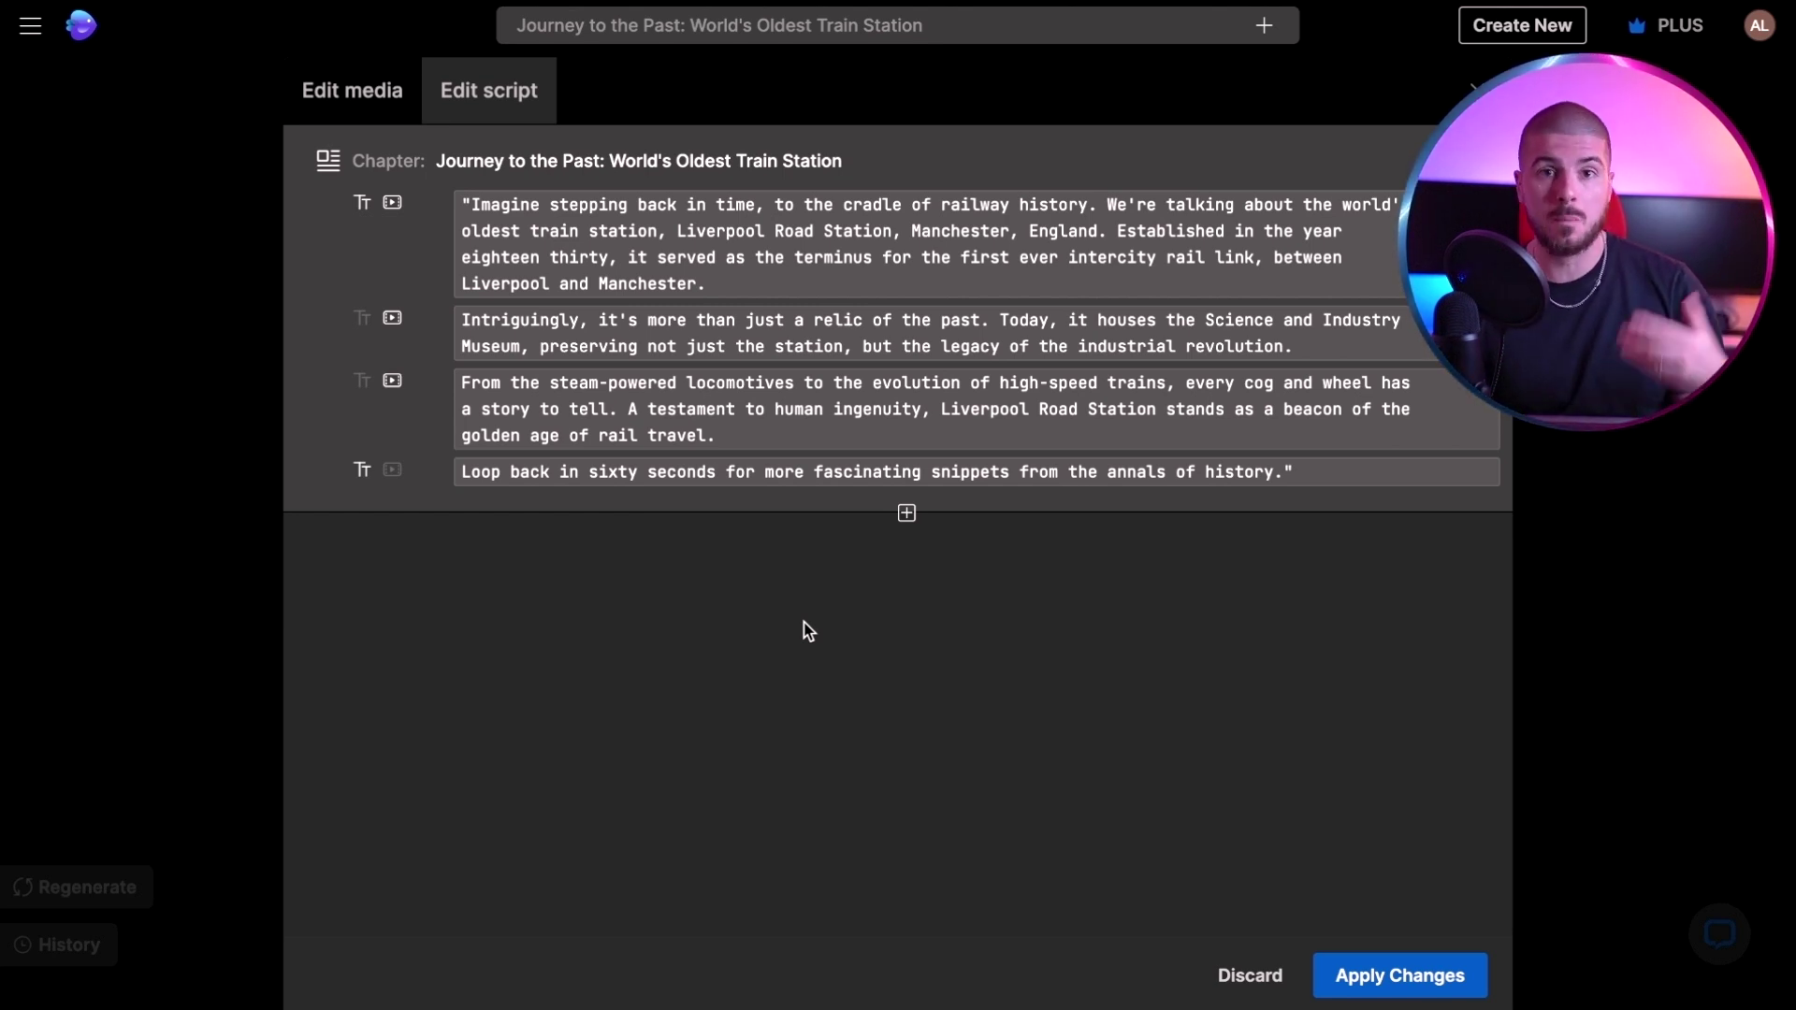
{"action": "left_click", "coordinate": [389, 108]}
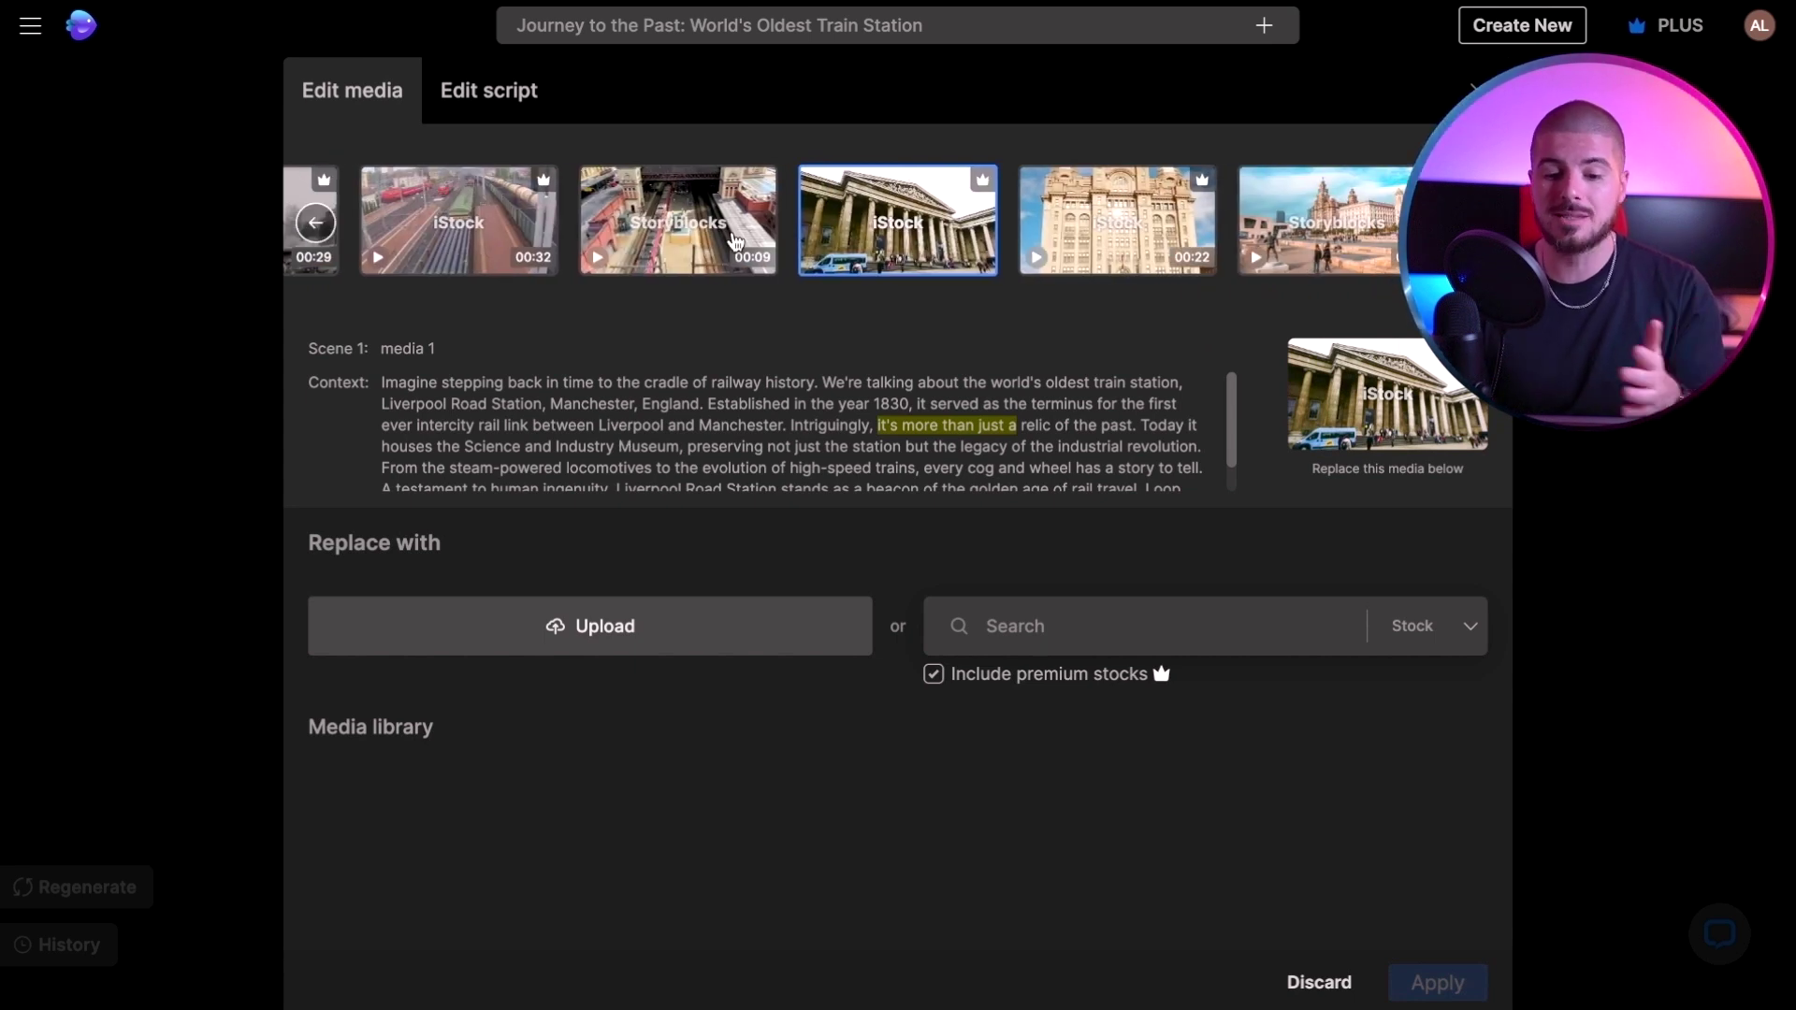
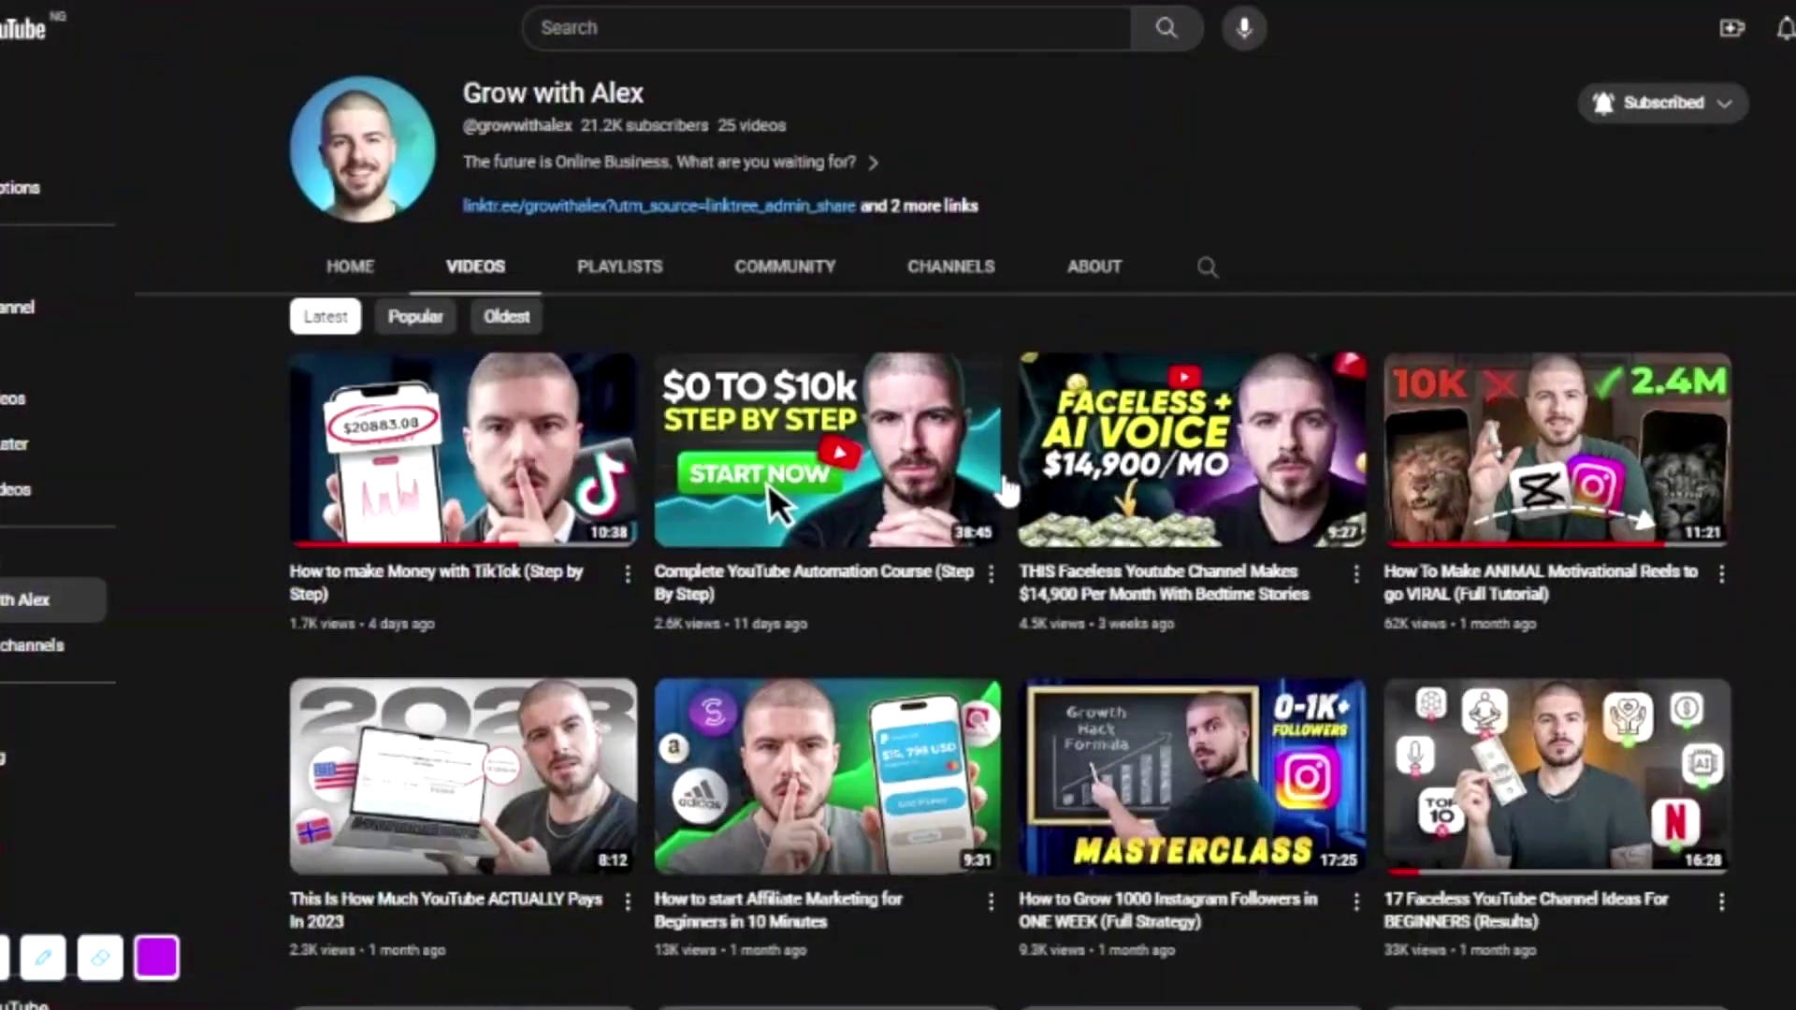
{"action": "scroll", "coordinate": [1002, 471], "scroll_direction": "down", "scroll_amount": 4}
{"action": "scroll", "coordinate": [1005, 477], "scroll_direction": "down", "scroll_amount": 12}
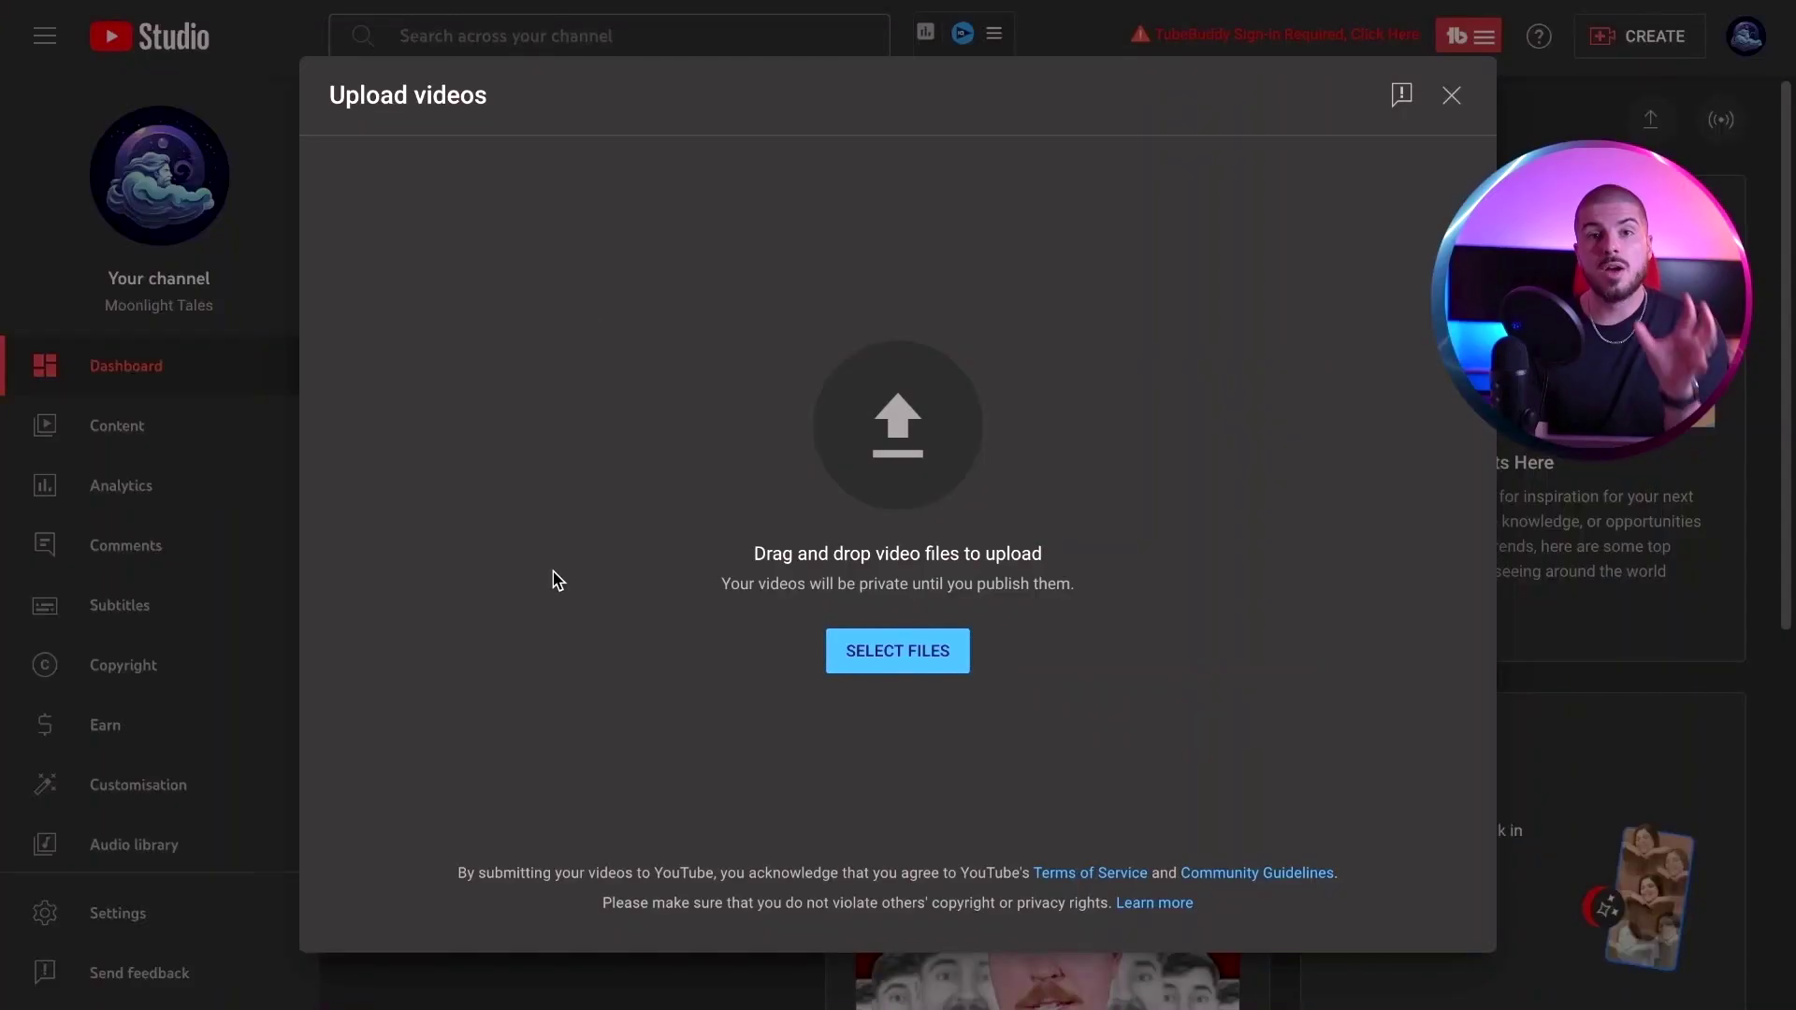
Step: Upload the generated "Journey to the Past" train station video file to YouTube Studio
{"action": "left_click_drag", "start_coordinate": [718, 319], "coordinate": [613, 342]}
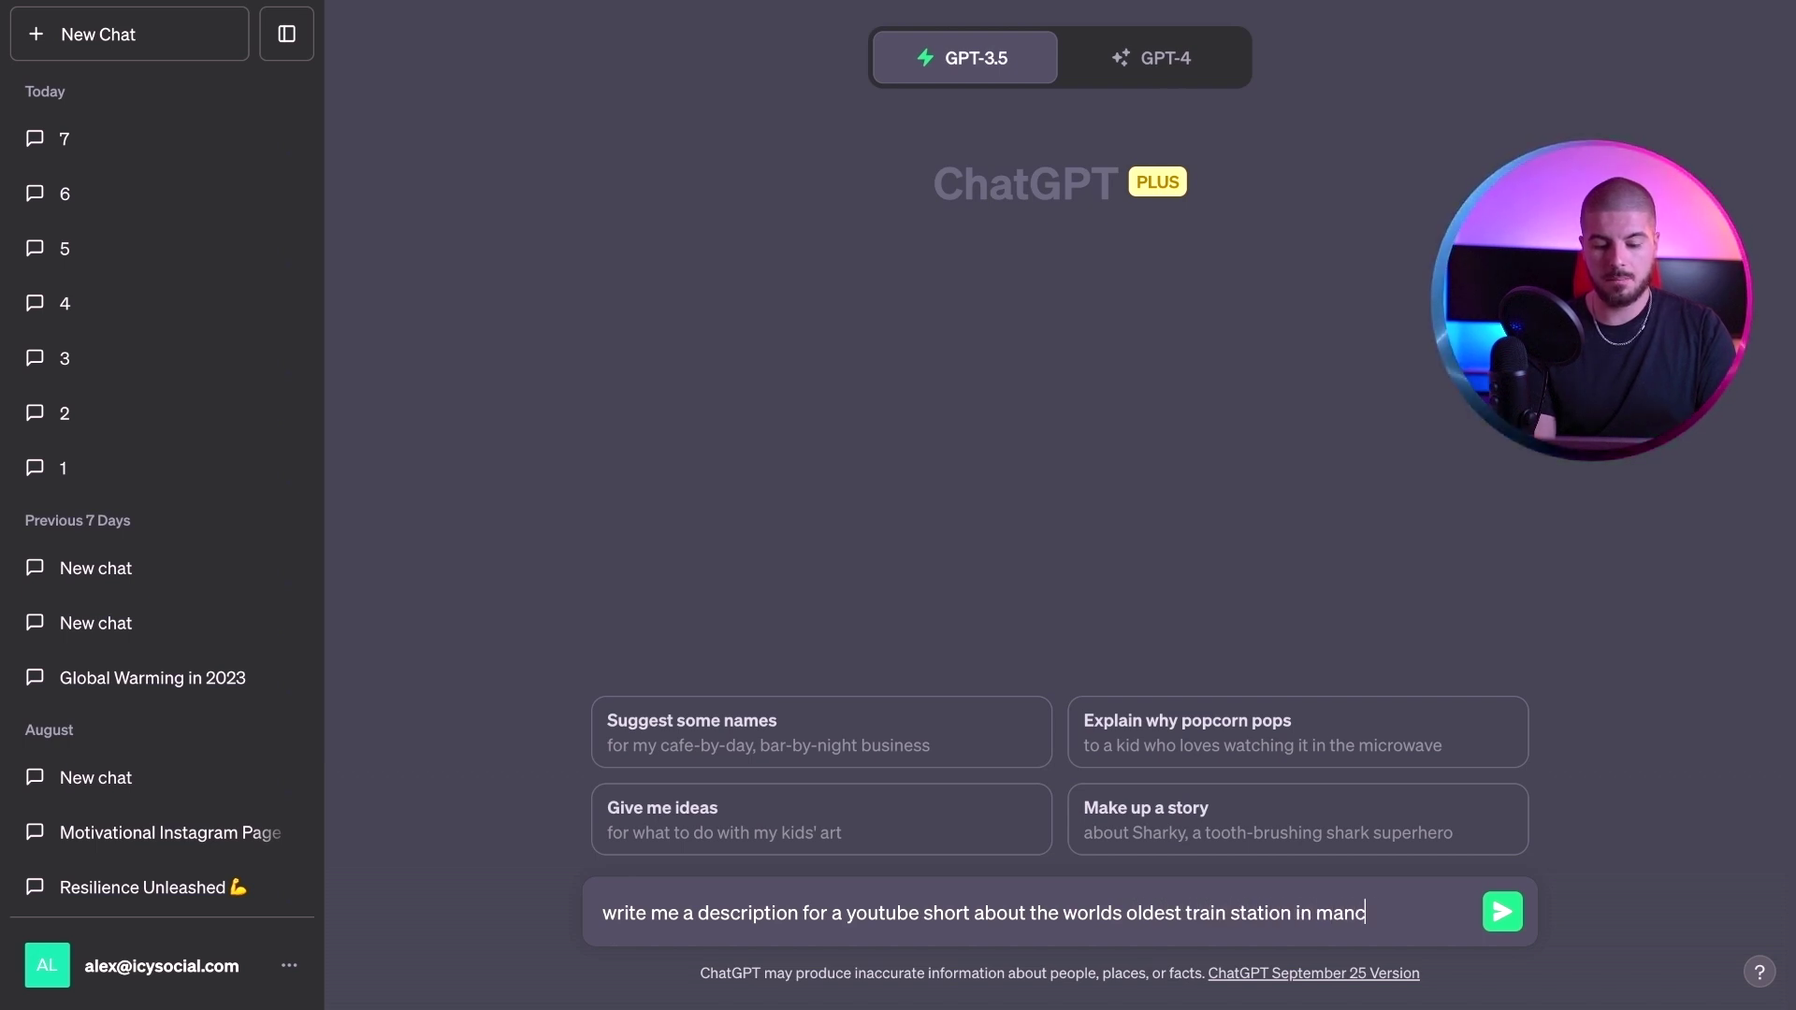
Step: Have ChatGPT write a YouTube short description about the world's oldest train station in Manchester and paste it into the upload's description
{"action": "key", "text": "Return"}
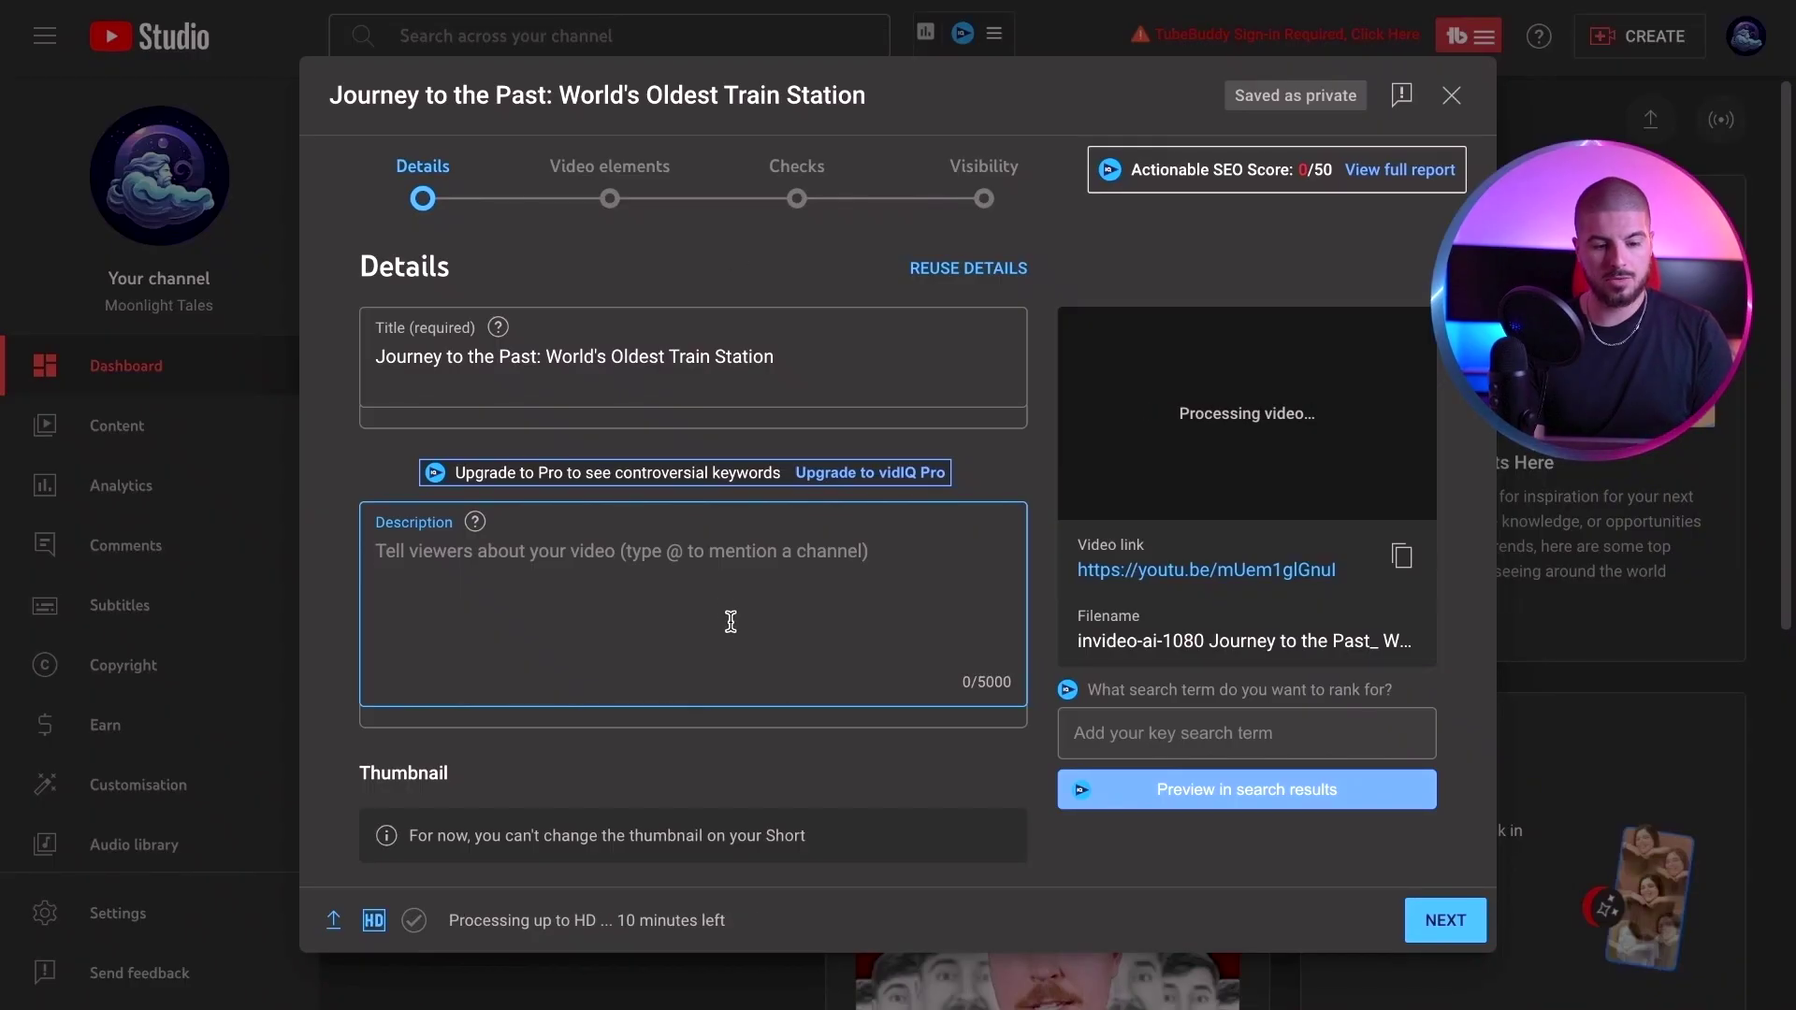
{"action": "scroll", "coordinate": [732, 625], "scroll_direction": "down", "scroll_amount": 1}
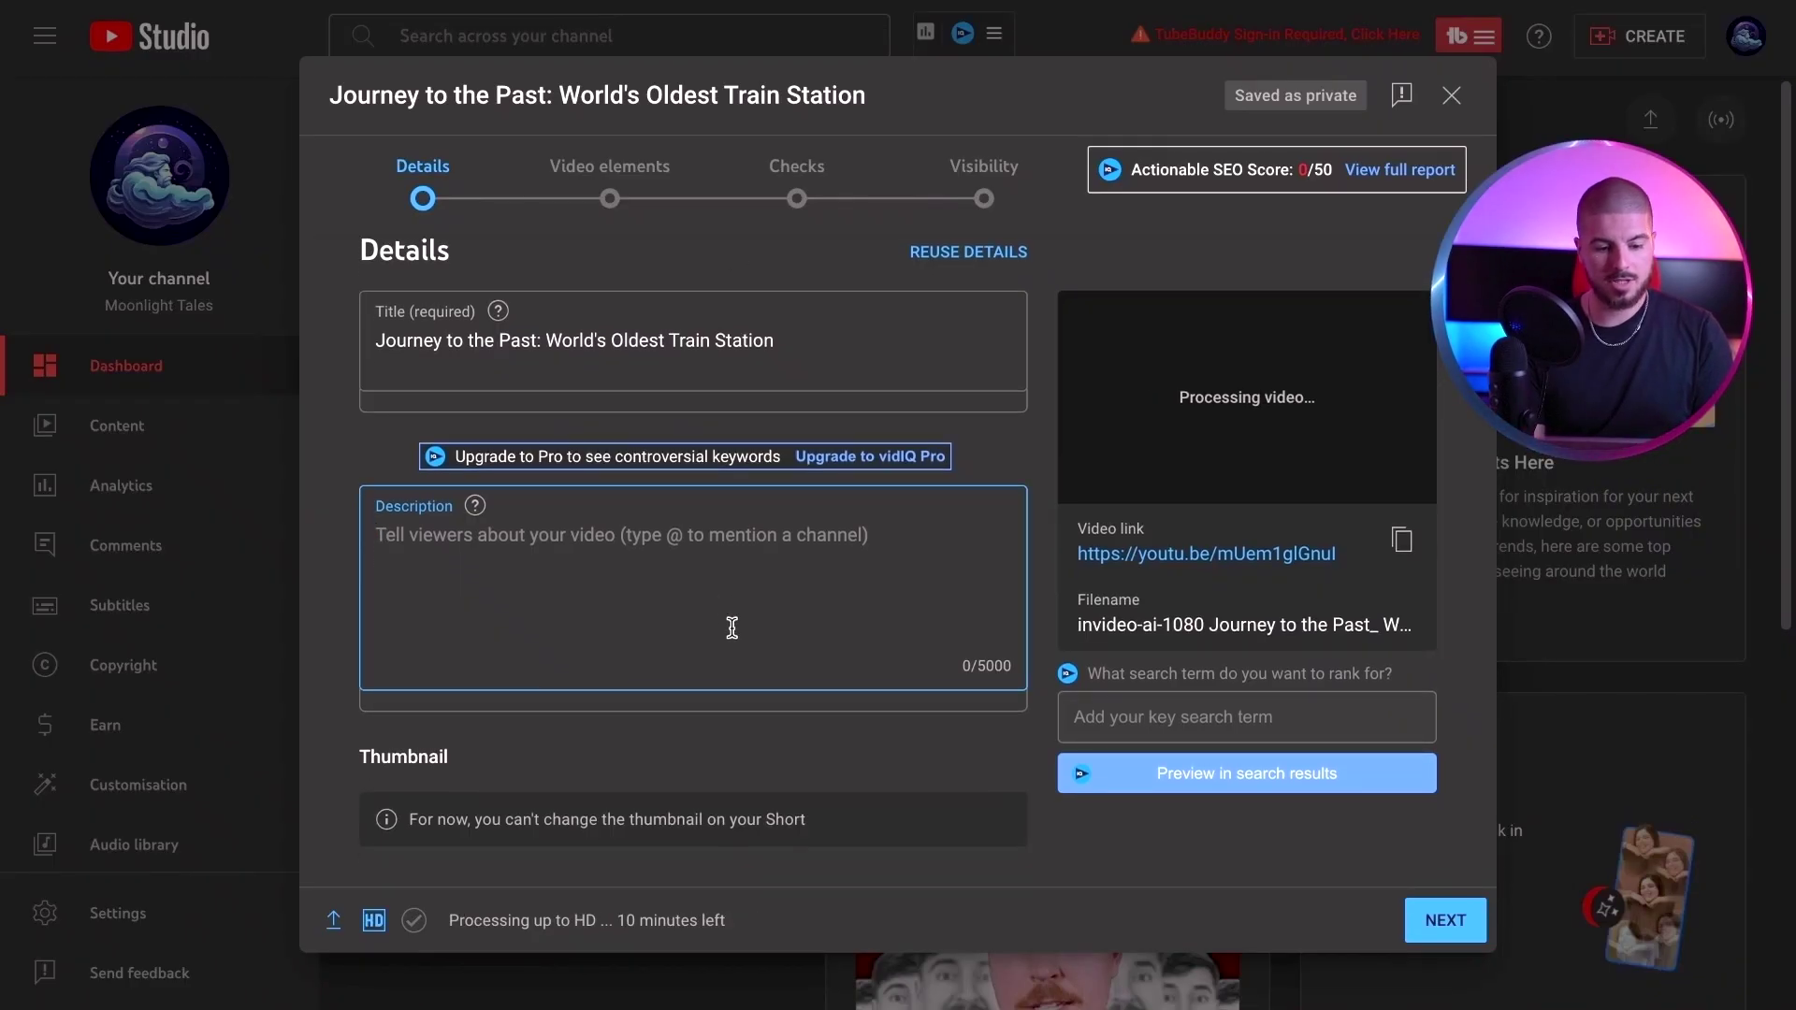
{"action": "key", "text": "ctrl+v"}
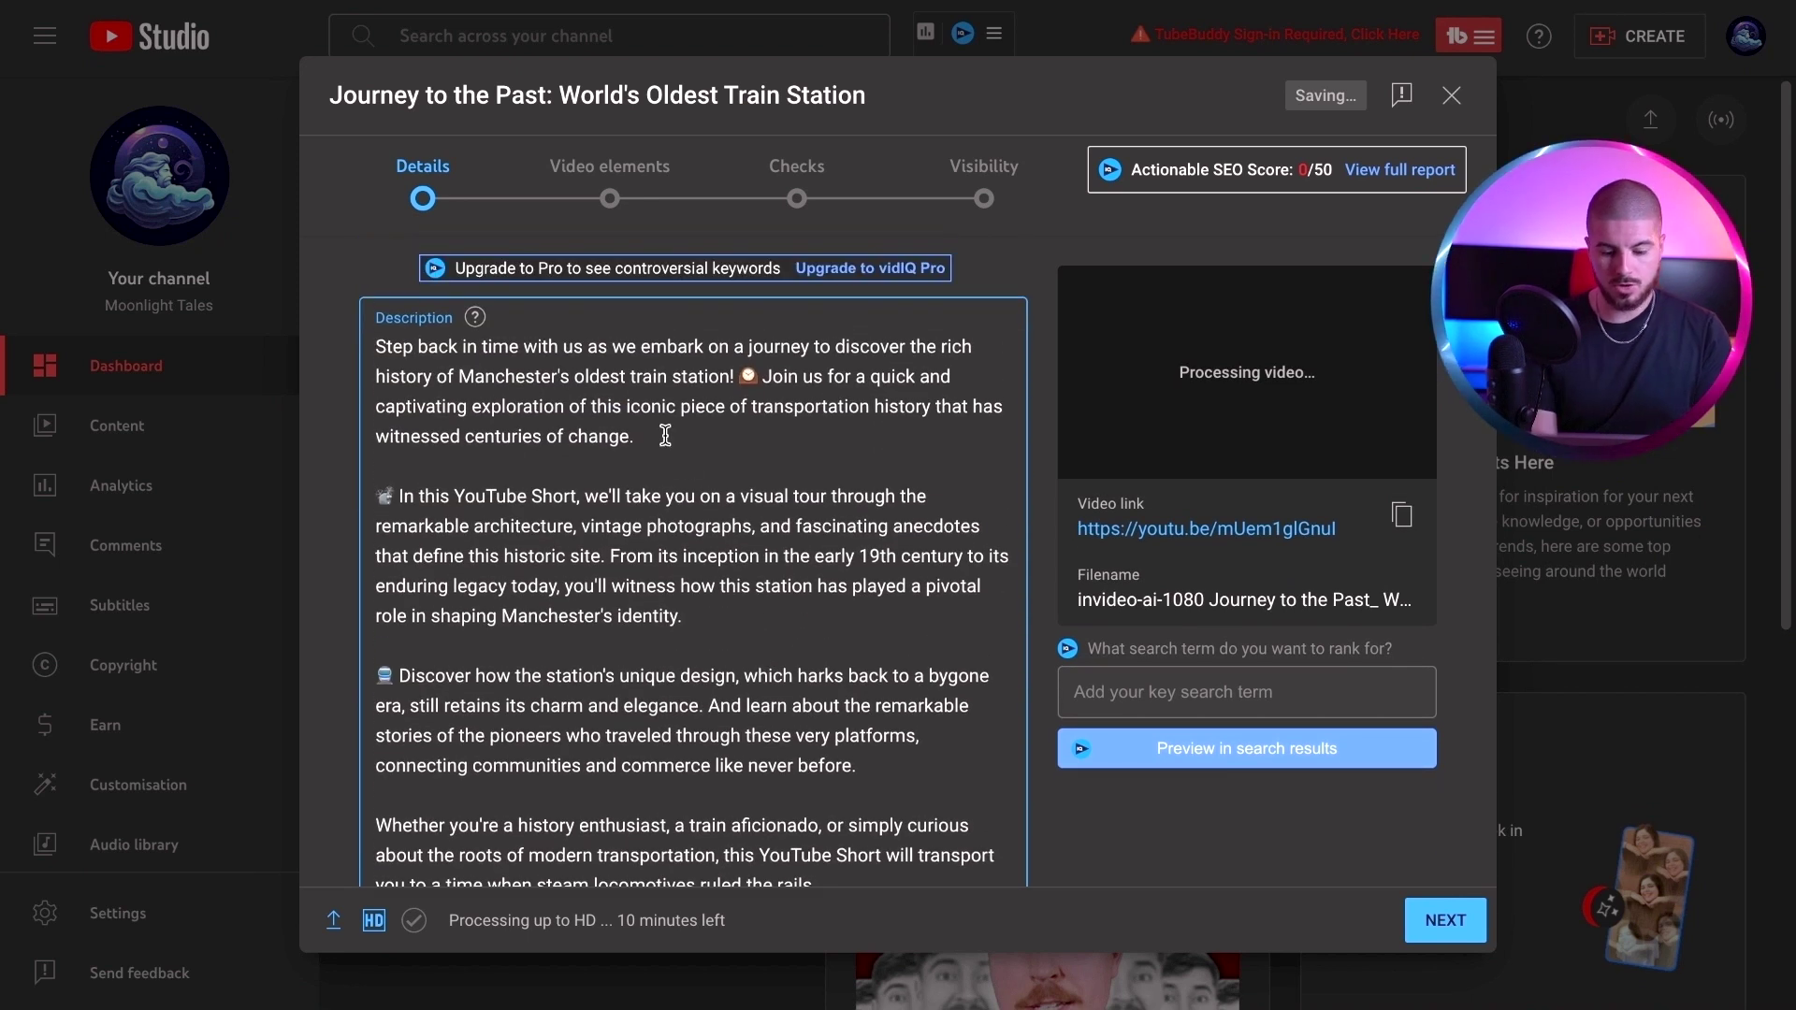
Step: Insert the placeholder line "(Affiliate Link)" below the description's first paragraph
{"action": "key", "text": "Return"}
{"action": "key", "text": "Return"}
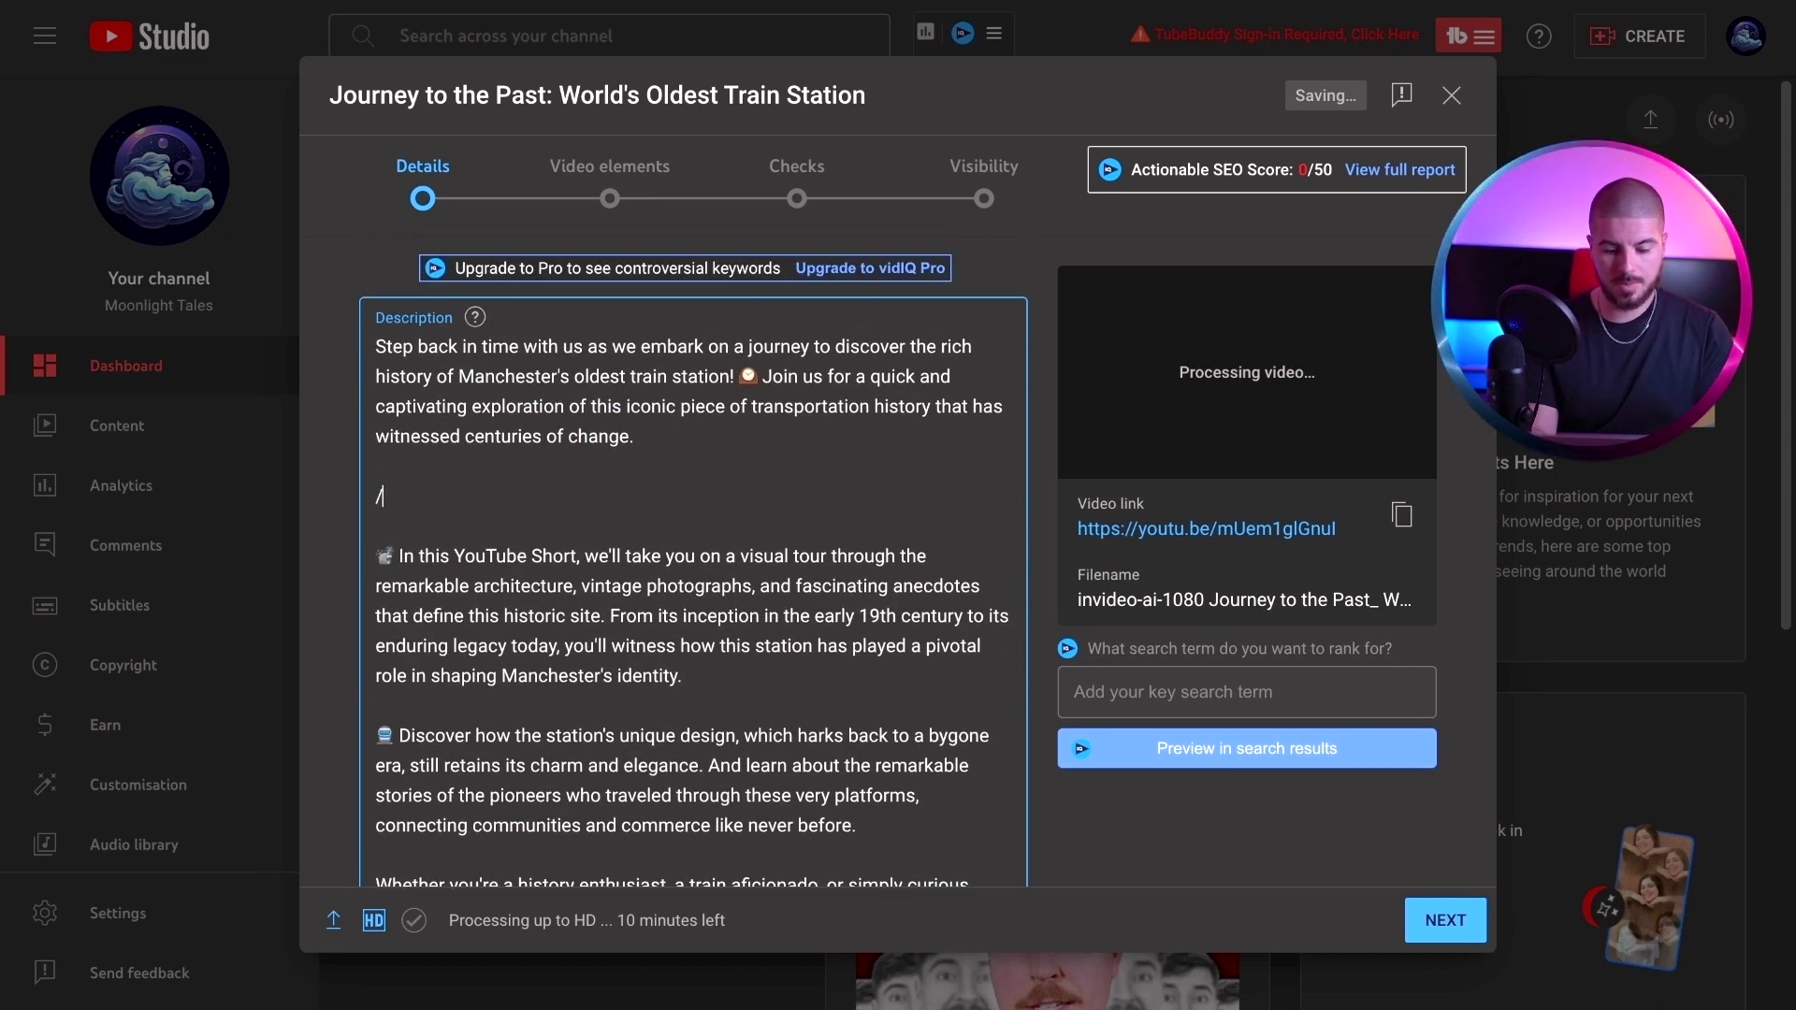
{"action": "type", "text": "(Aff"}
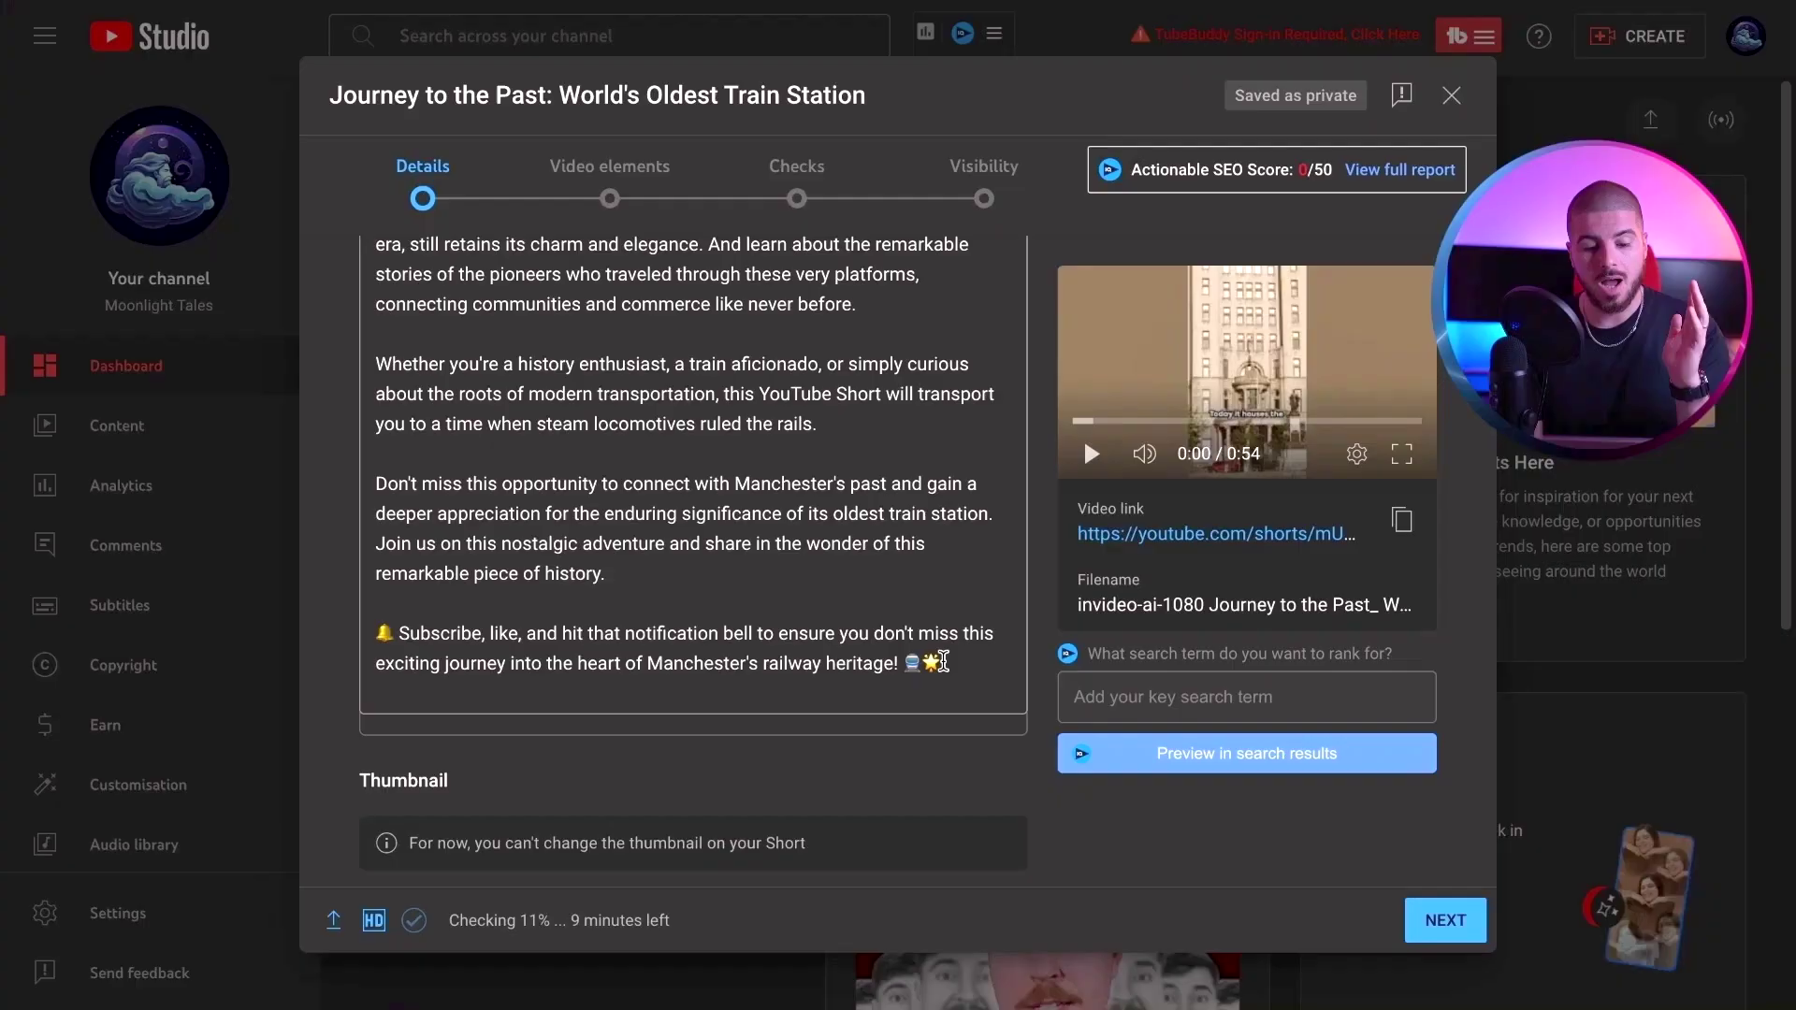
Step: Add the hashtags #history #trains on a separate line at the end of the description
{"action": "left_click", "coordinate": [943, 662]}
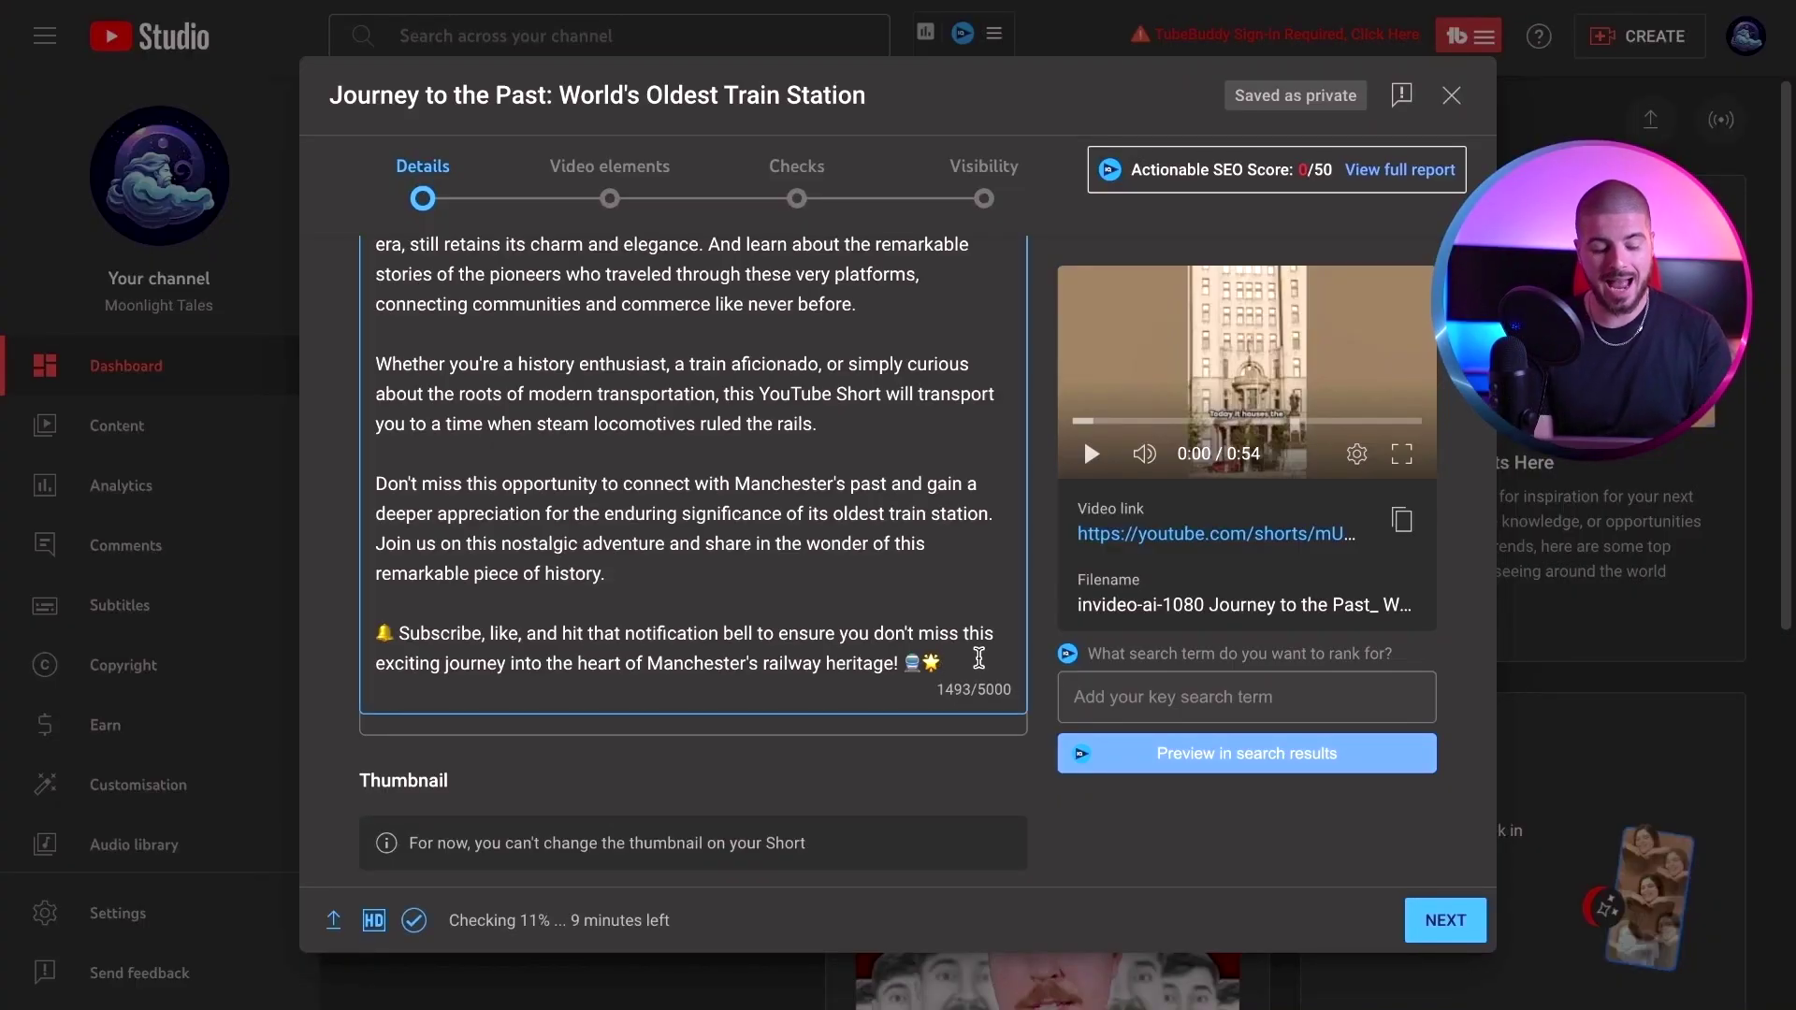
{"action": "key", "text": "Return"}
{"action": "key", "text": "Return"}
{"action": "type", "text": "#hg"}
{"action": "key", "text": "BackSpace"}
{"action": "type", "text": "istory #"}
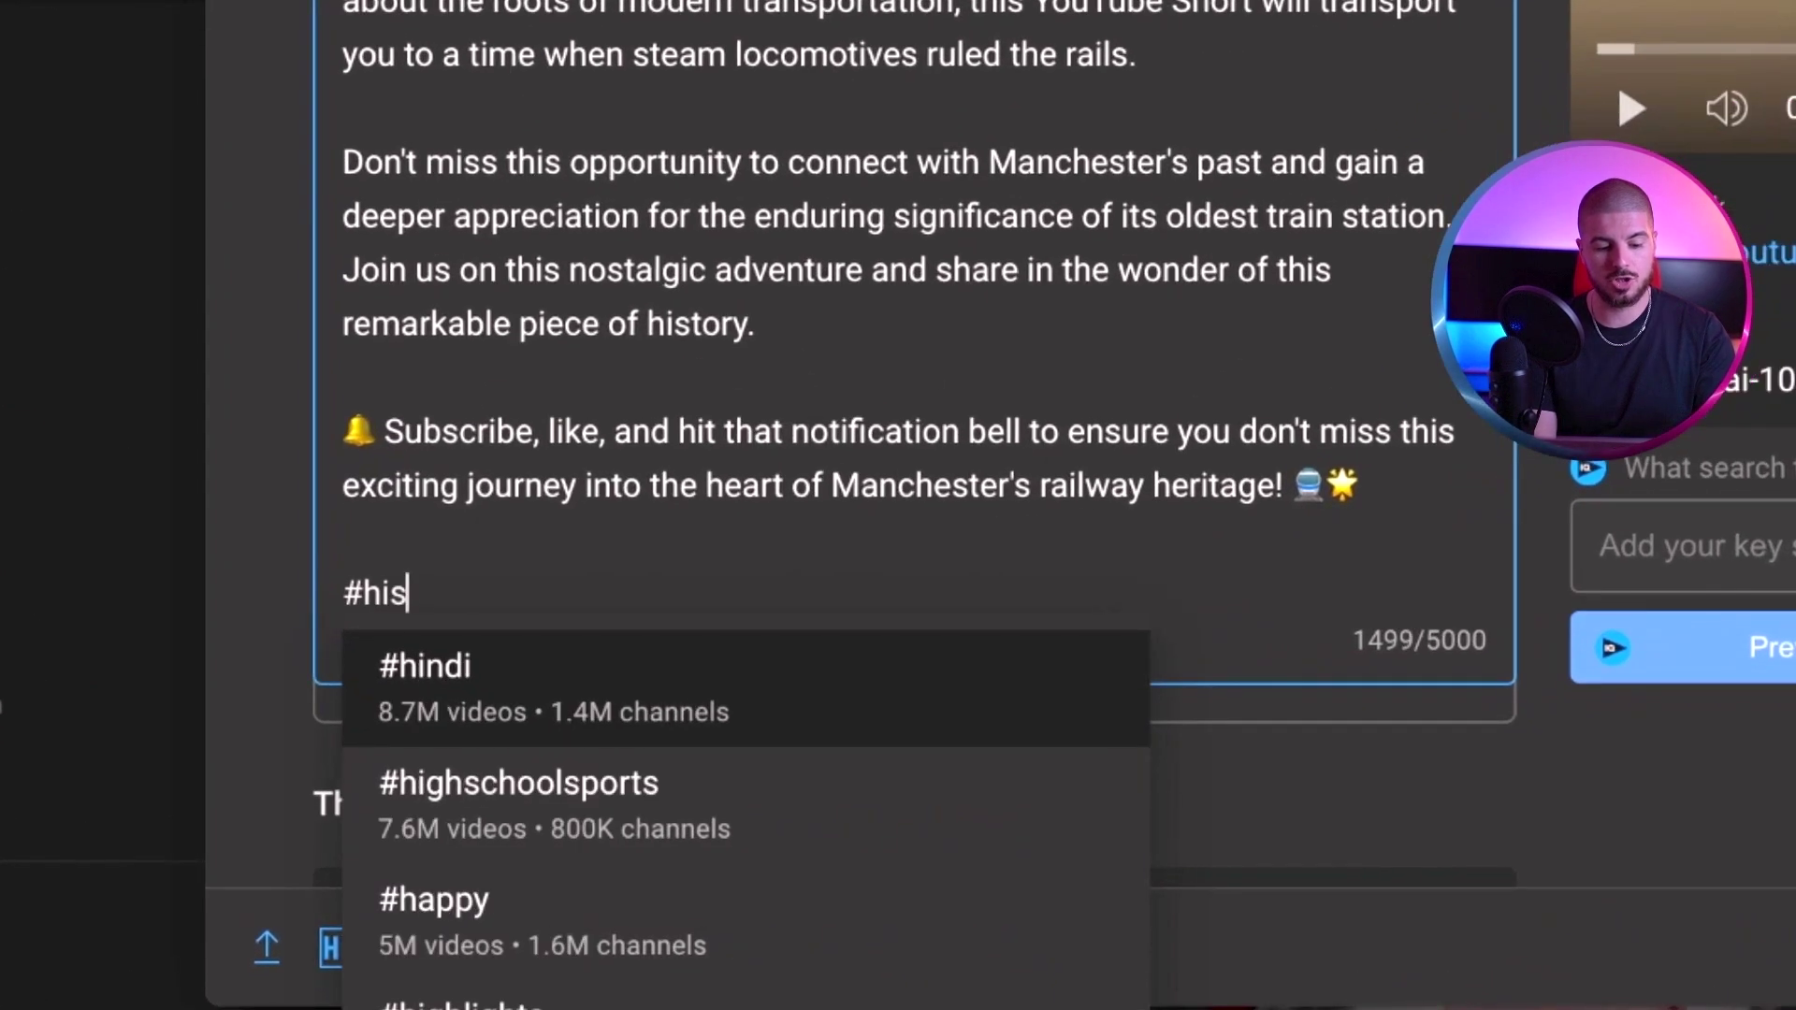
{"action": "type", "text": "trains"}
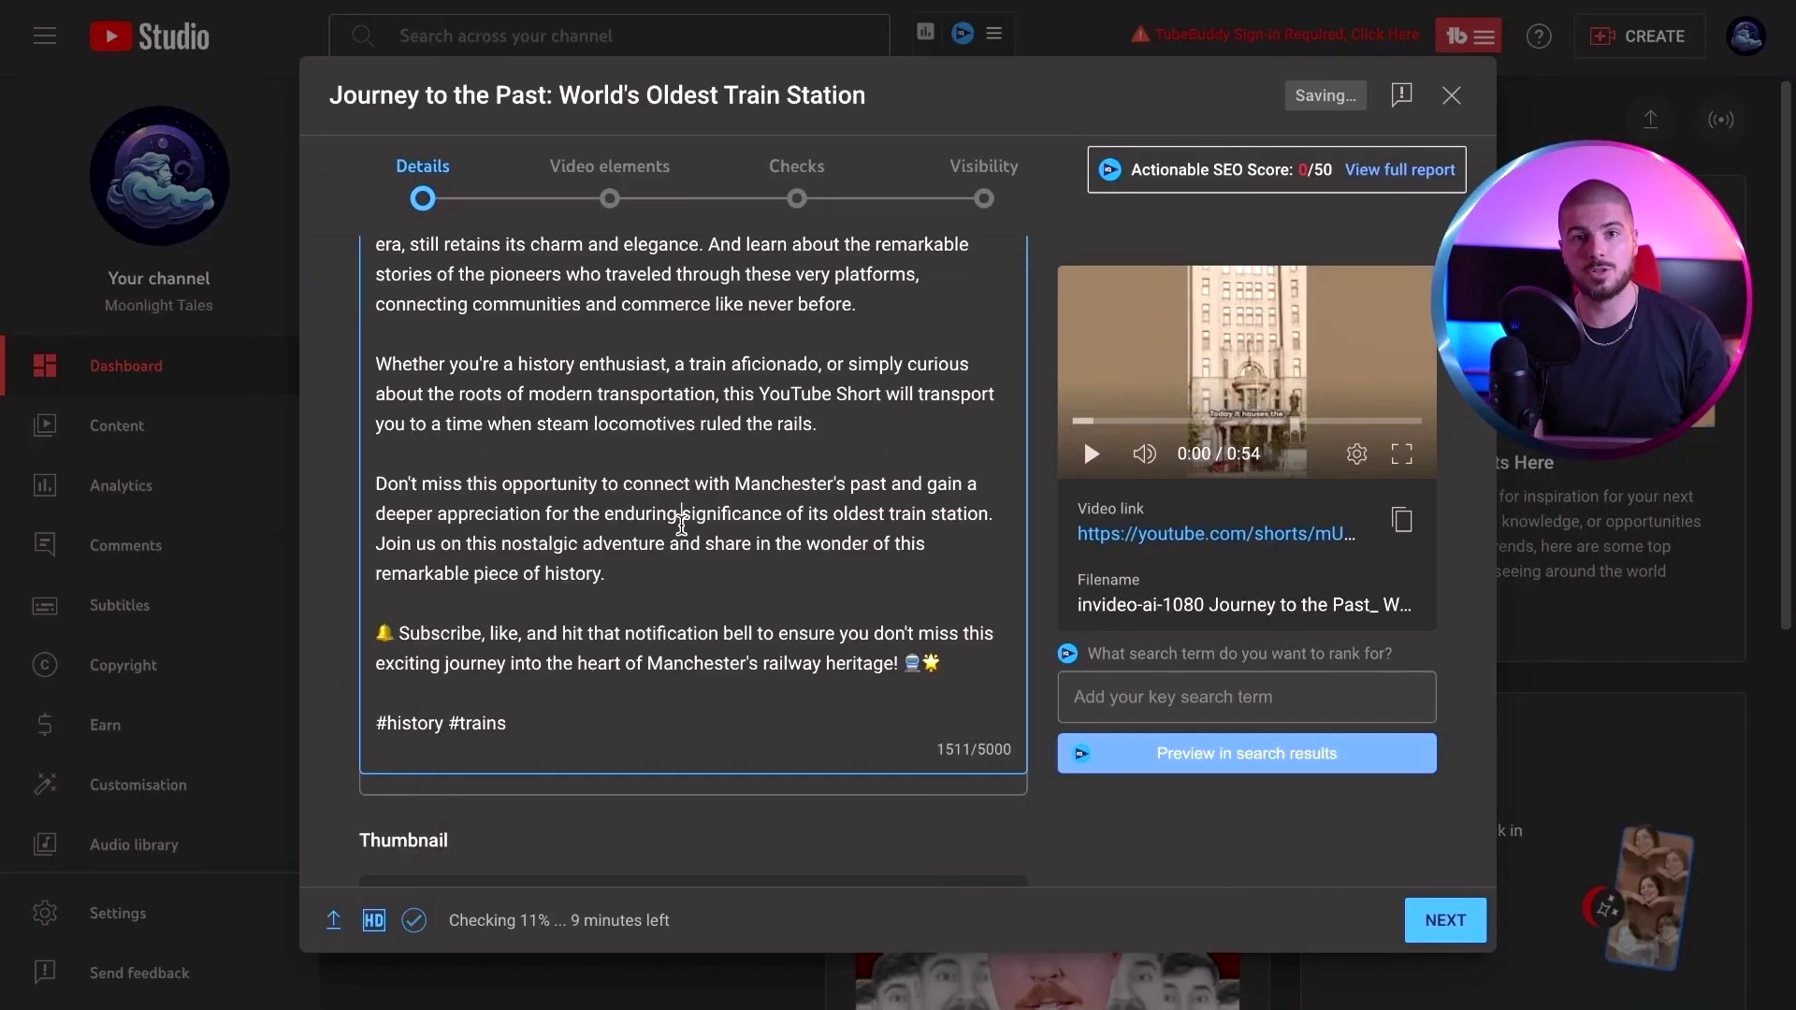
{"action": "scroll", "coordinate": [824, 343], "scroll_direction": "up", "scroll_amount": 10}
{"action": "scroll", "coordinate": [682, 523], "scroll_direction": "up", "scroll_amount": 1}
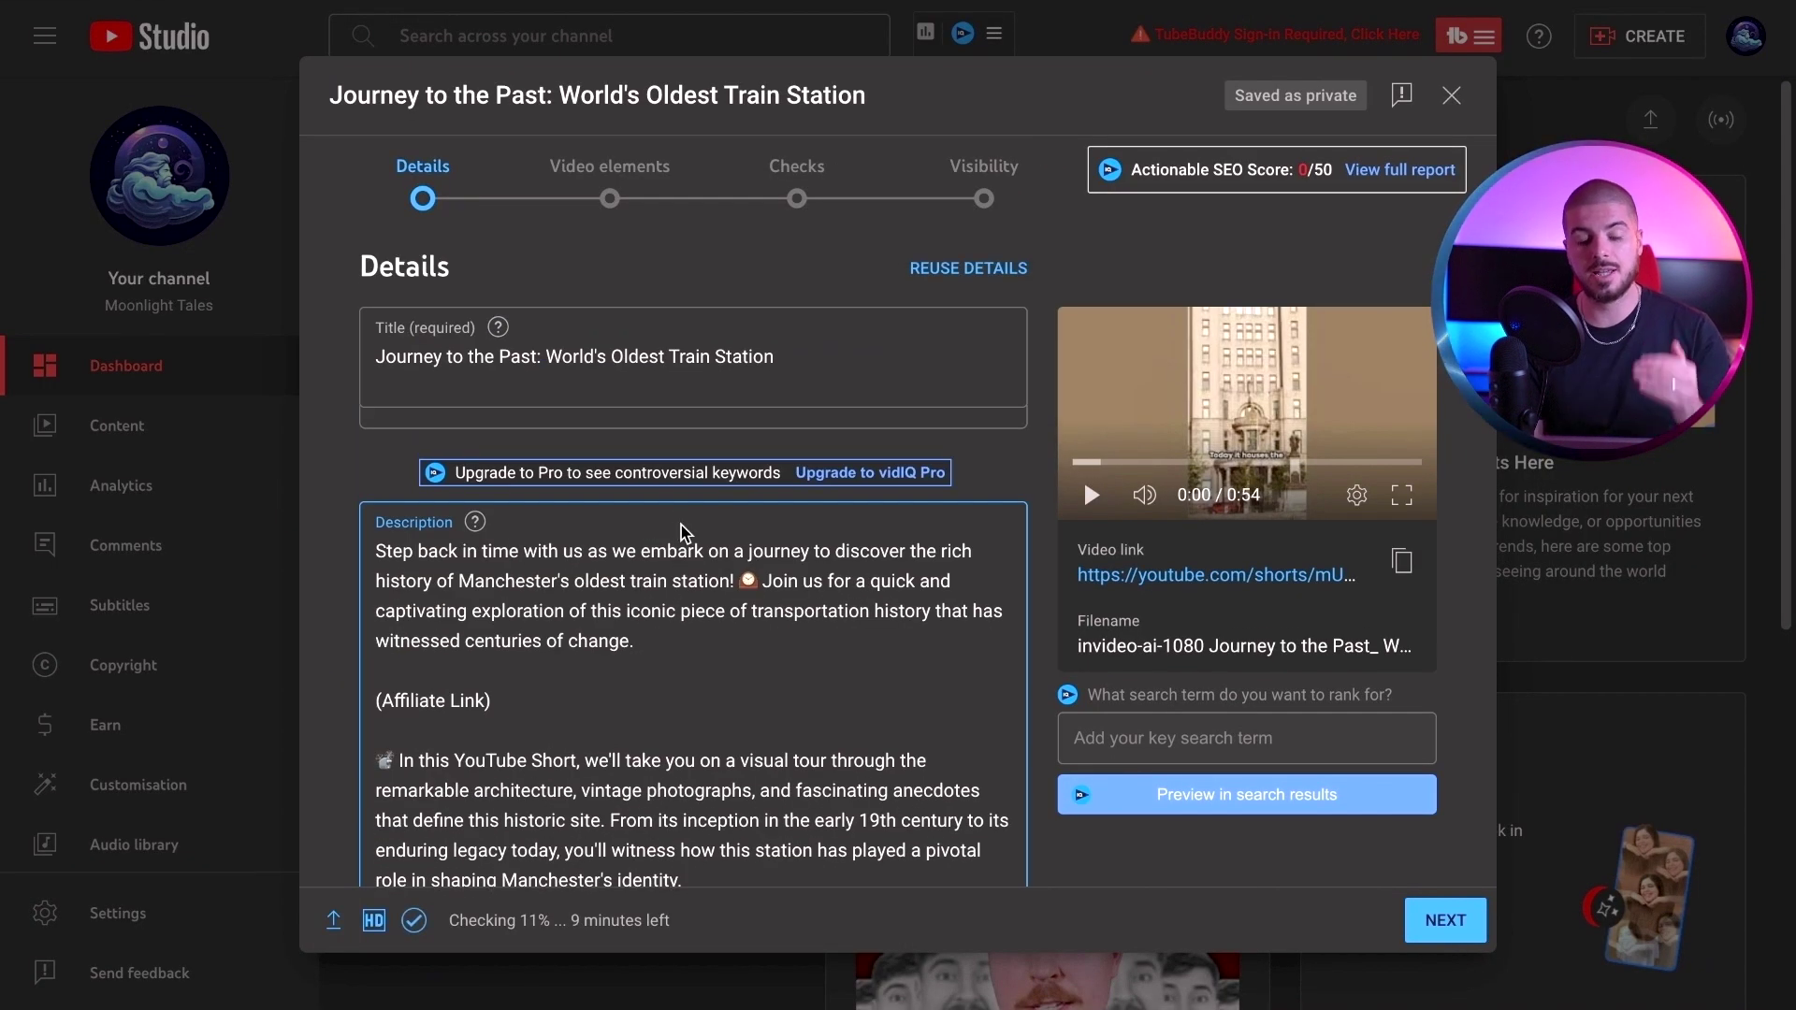